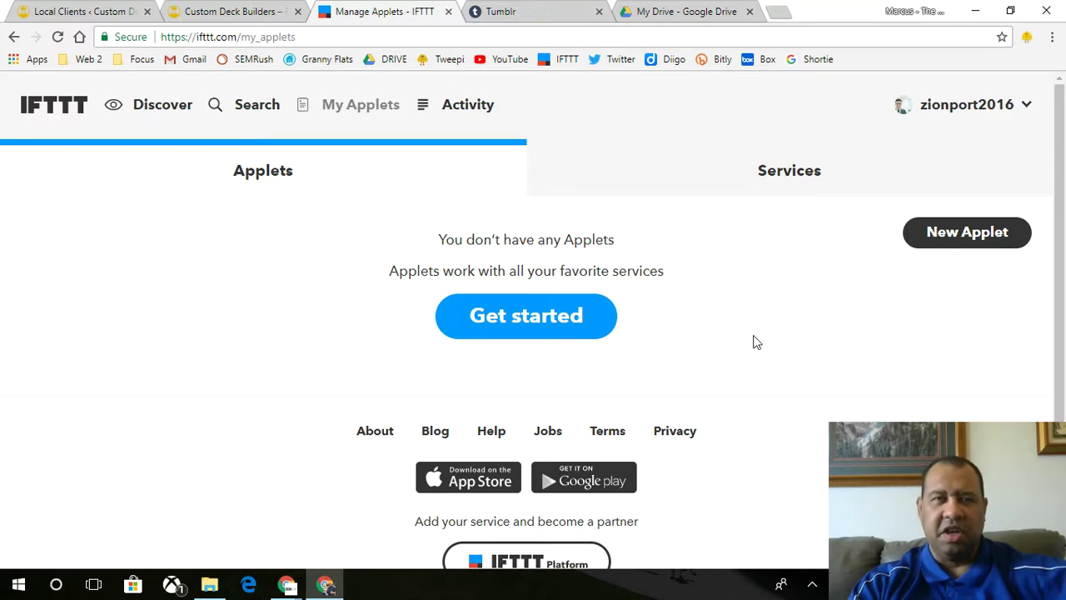
Step: Look over the Custom Deck Builders site, the IFTTT applets page, the Tumblr dashboard and the contents of My Drive in Google Drive
{"action": "left_click", "coordinate": [188, 8]}
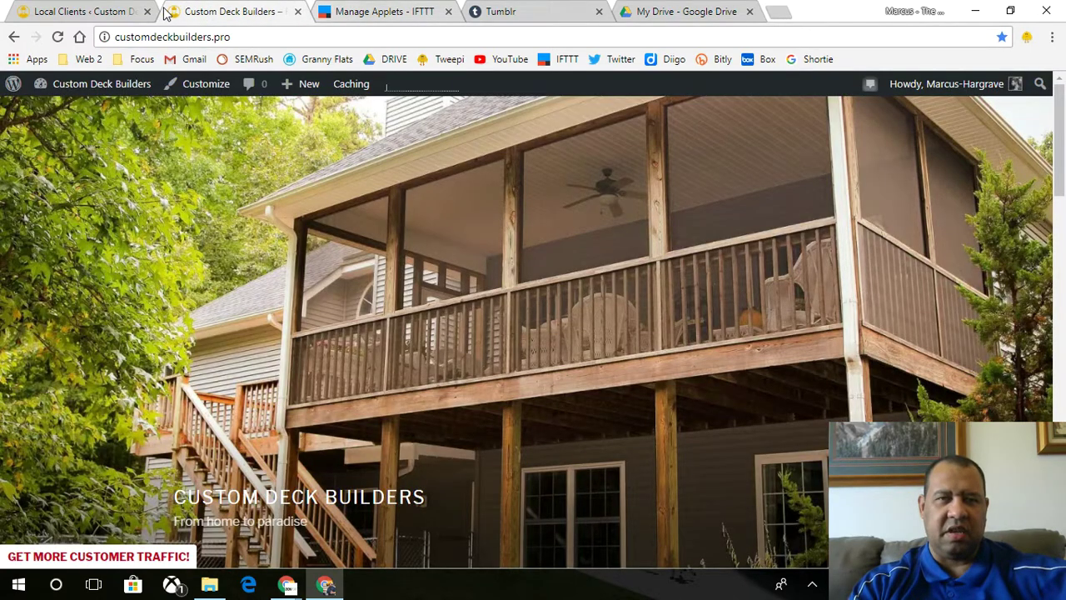
{"action": "left_click", "coordinate": [328, 10]}
{"action": "left_click", "coordinate": [204, 10]}
{"action": "left_click", "coordinate": [350, 11]}
{"action": "left_click", "coordinate": [490, 10]}
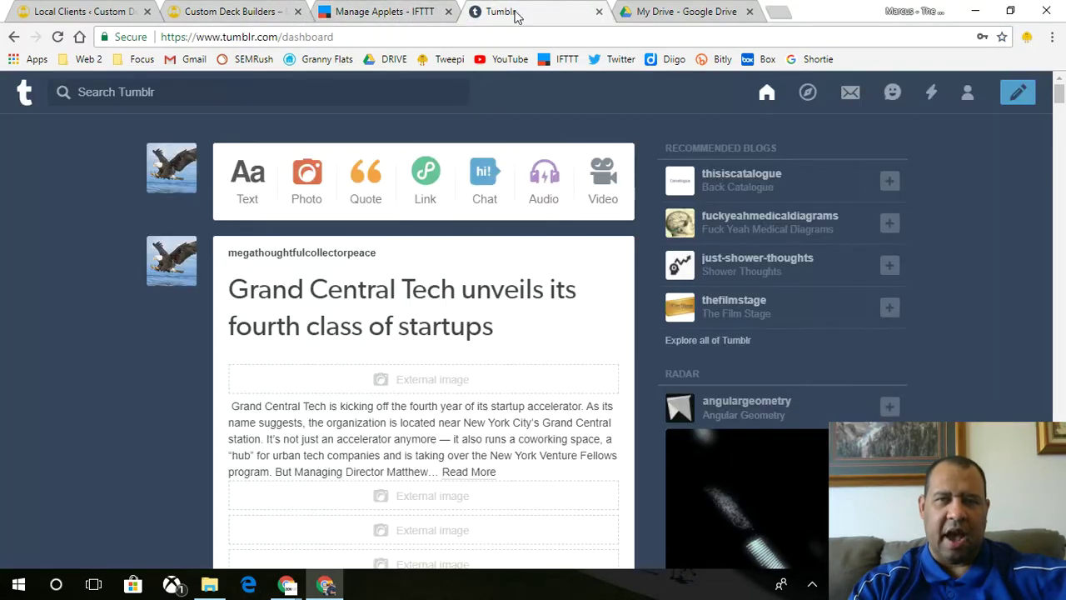
{"action": "left_click", "coordinate": [682, 12]}
{"action": "left_click", "coordinate": [510, 12]}
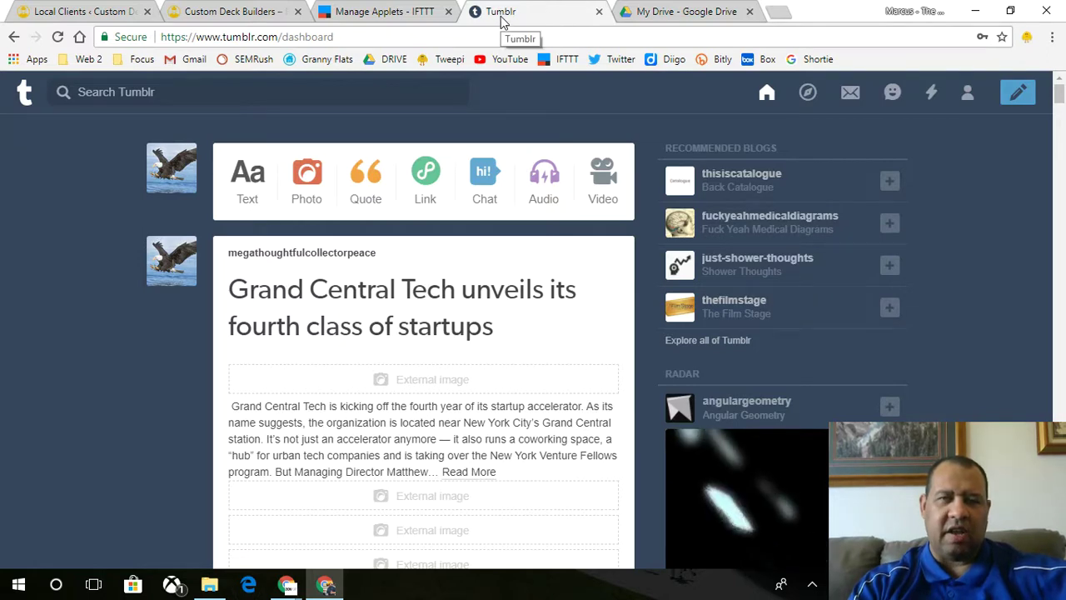
{"action": "left_click", "coordinate": [652, 15]}
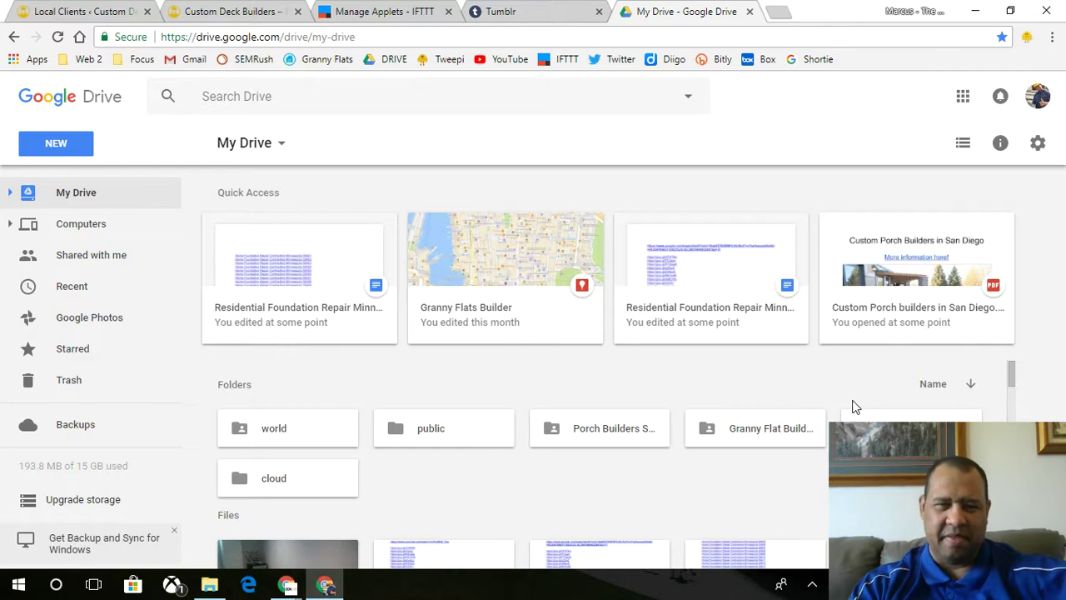
{"action": "scroll", "coordinate": [820, 405], "scroll_direction": "down", "scroll_amount": 4}
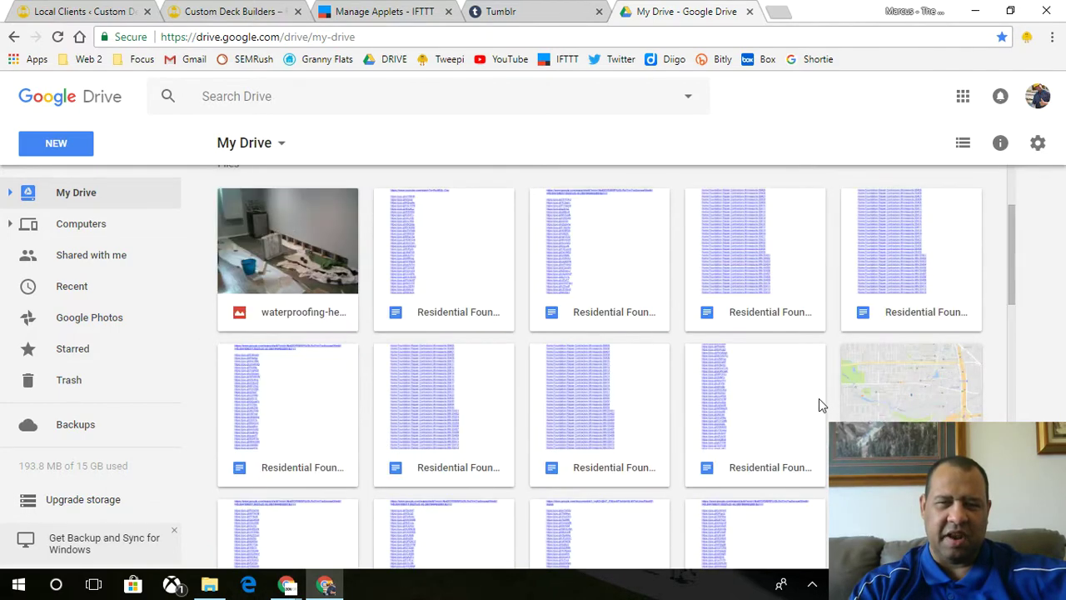
{"action": "scroll", "coordinate": [819, 405], "scroll_direction": "up", "scroll_amount": 4}
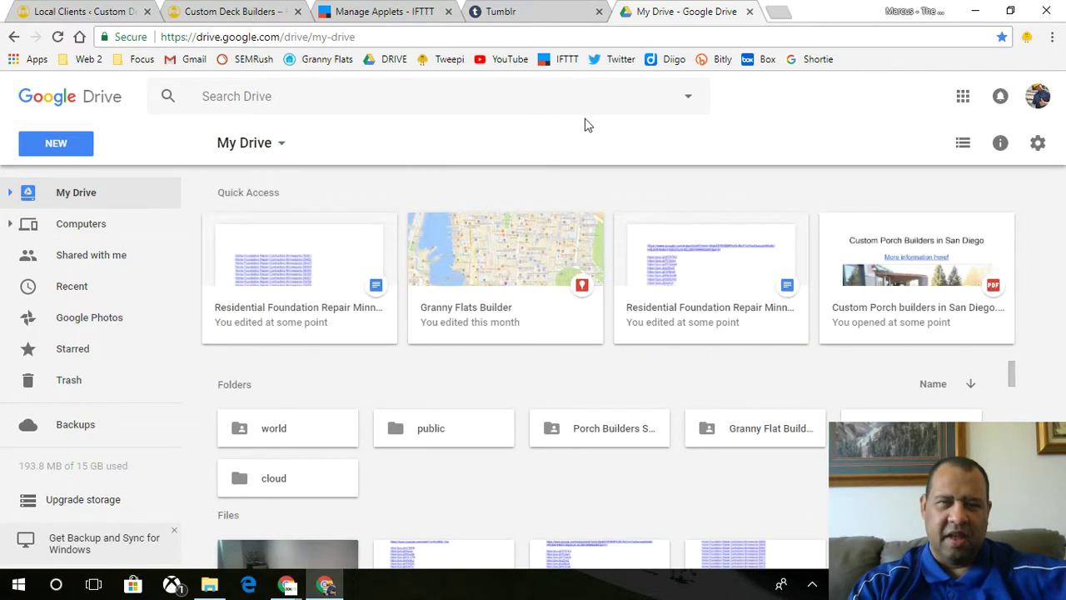
Step: Switch back to IFTTT, start a new applet and choose Tumblr as its trigger service
{"action": "left_click", "coordinate": [537, 12]}
{"action": "left_click", "coordinate": [333, 10]}
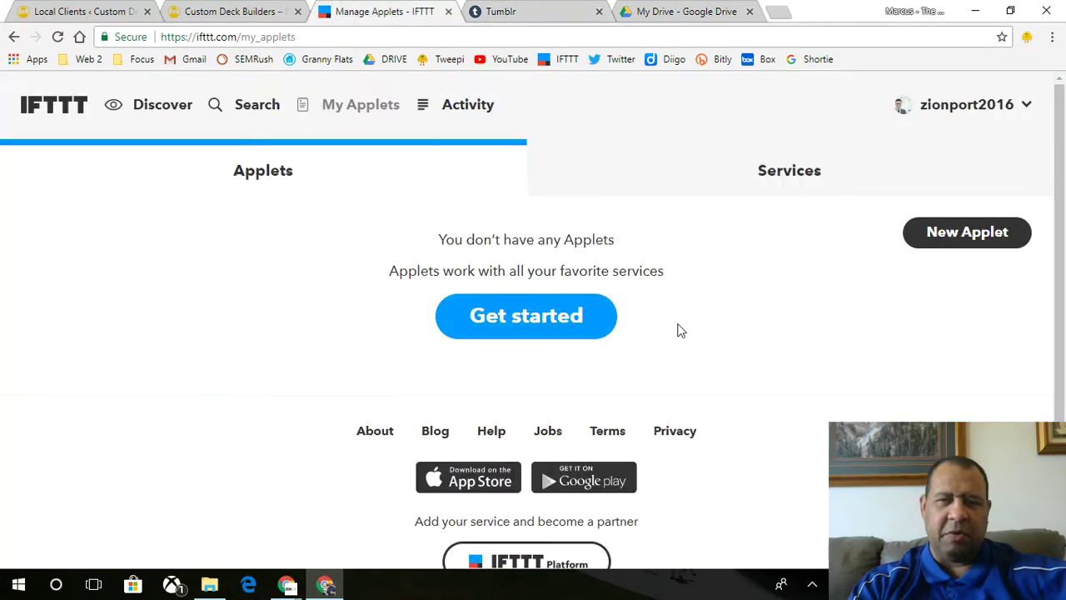
{"action": "left_click", "coordinate": [941, 238]}
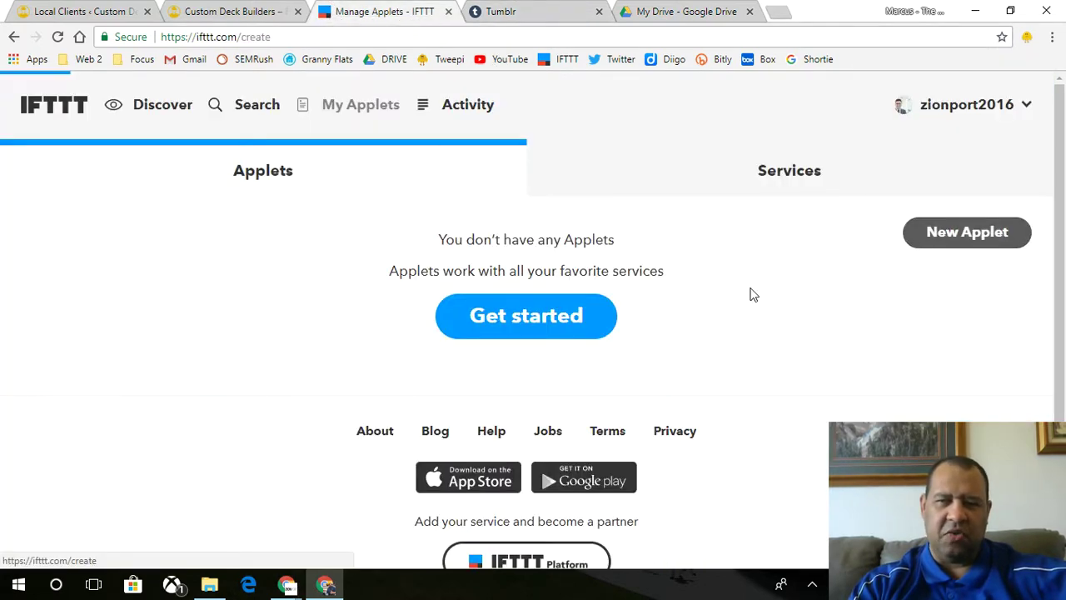
{"action": "left_click", "coordinate": [383, 350]}
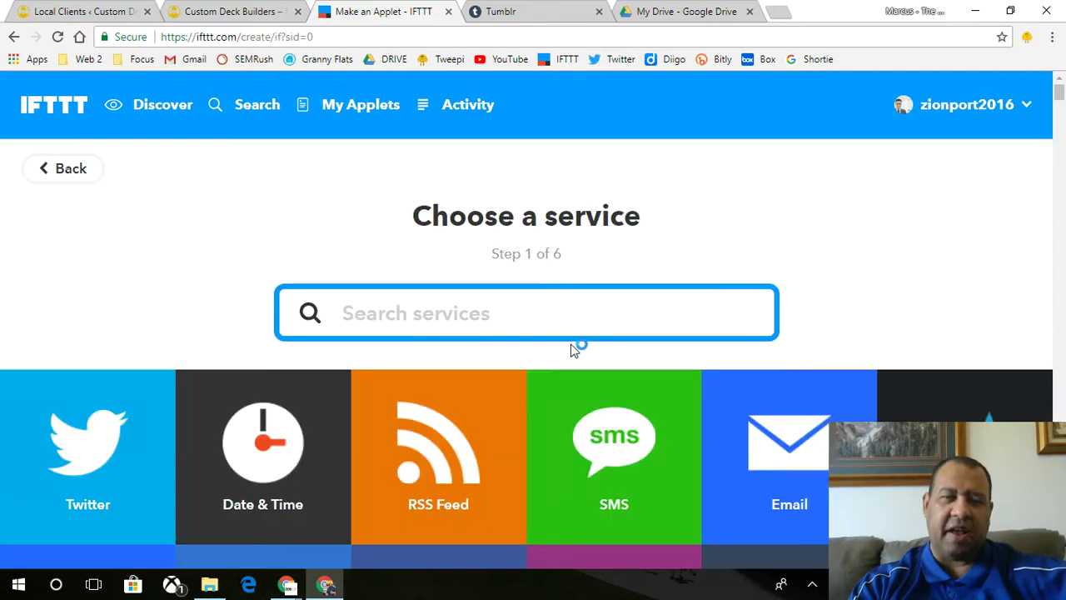
{"action": "scroll", "coordinate": [573, 350], "scroll_direction": "down", "scroll_amount": 2}
{"action": "scroll", "coordinate": [573, 351], "scroll_direction": "down", "scroll_amount": 2}
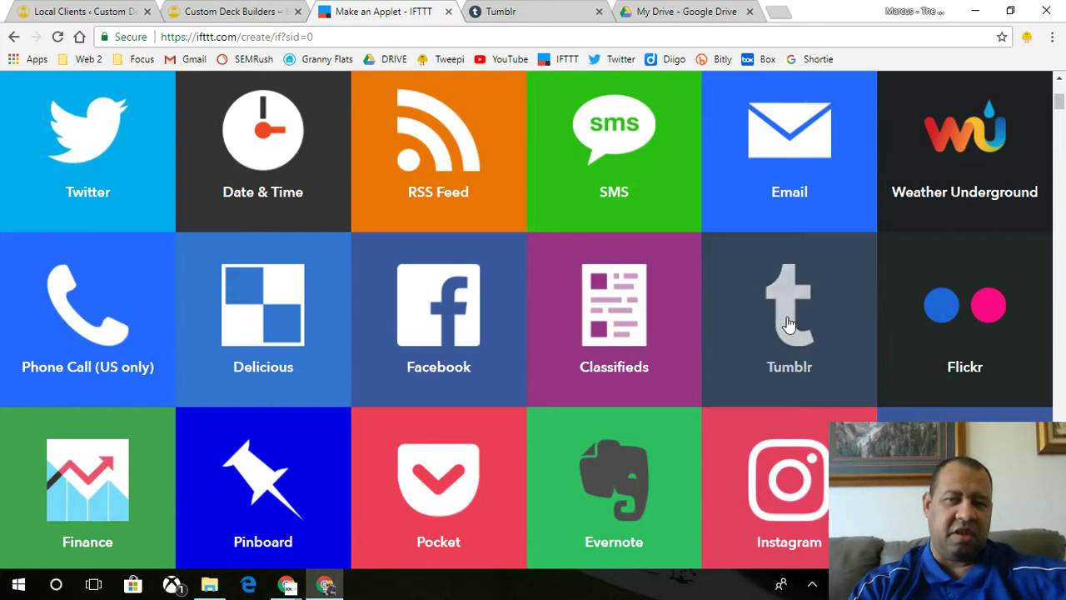
{"action": "left_click", "coordinate": [839, 376]}
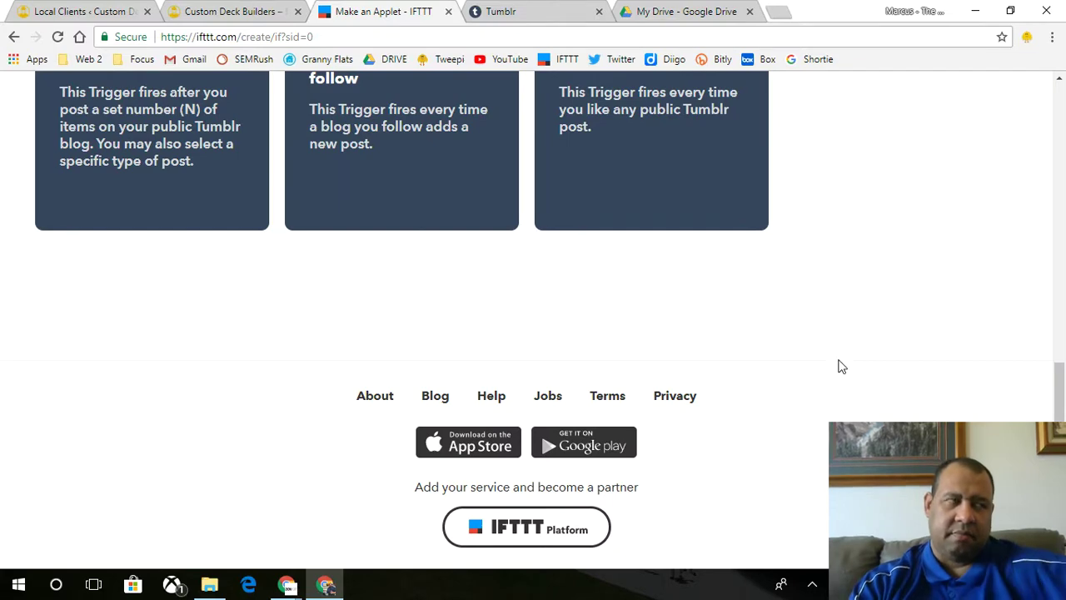
Step: Choose "Any new post" as the Tumblr trigger for the applet
{"action": "scroll", "coordinate": [839, 375], "scroll_direction": "up", "scroll_amount": 5}
{"action": "scroll", "coordinate": [831, 358], "scroll_direction": "up", "scroll_amount": 2}
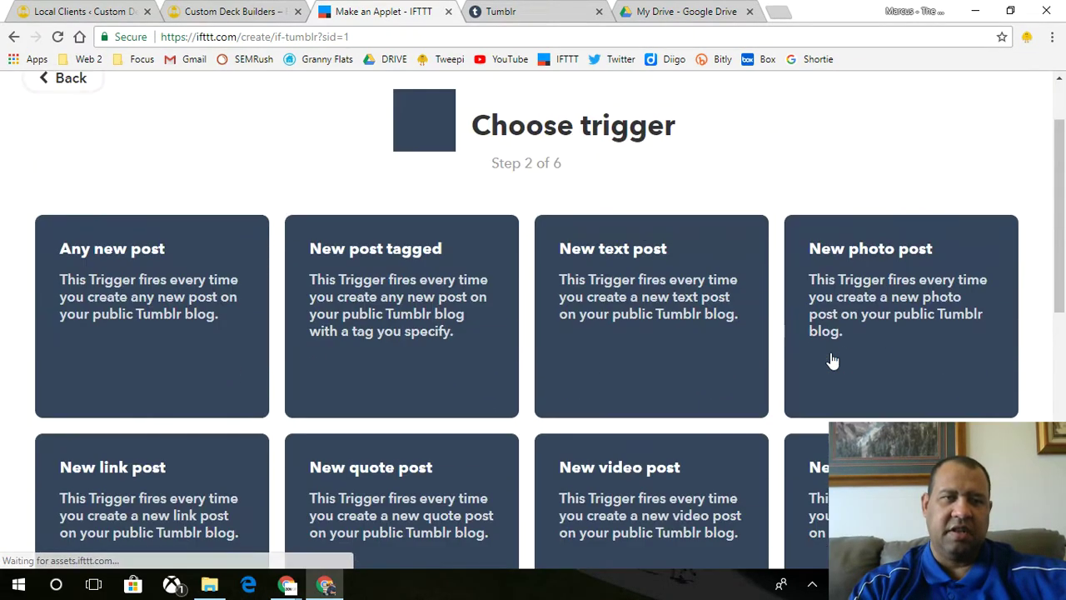
{"action": "left_click", "coordinate": [204, 289]}
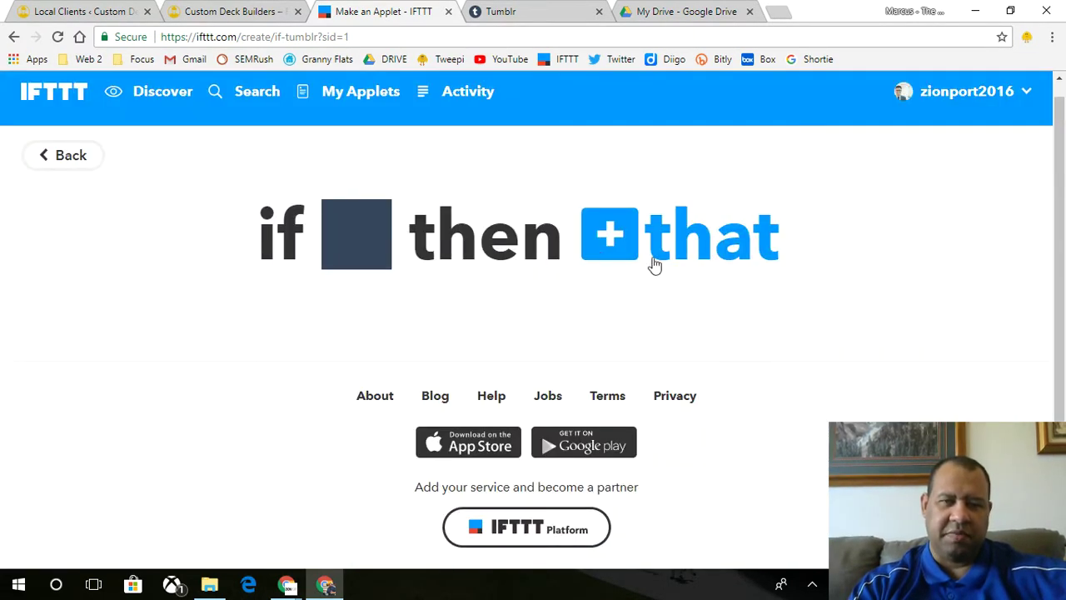
Step: Search the action services for "docs", choose Google Docs and select the "Create a document" action
{"action": "left_click", "coordinate": [664, 260]}
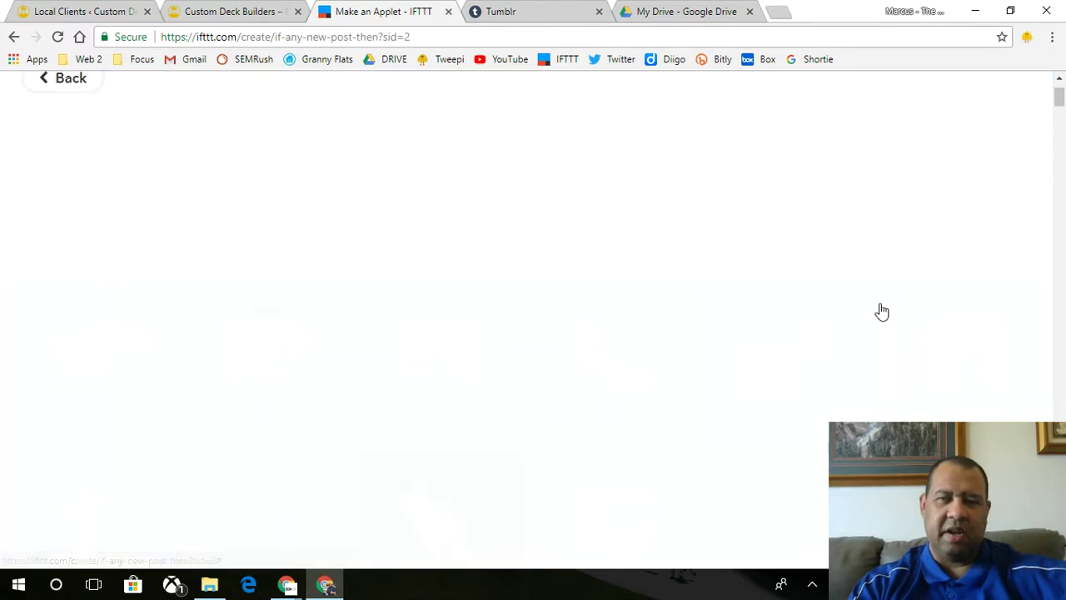
{"action": "scroll", "coordinate": [859, 306], "scroll_direction": "down", "scroll_amount": 2}
{"action": "scroll", "coordinate": [859, 305], "scroll_direction": "down", "scroll_amount": 12}
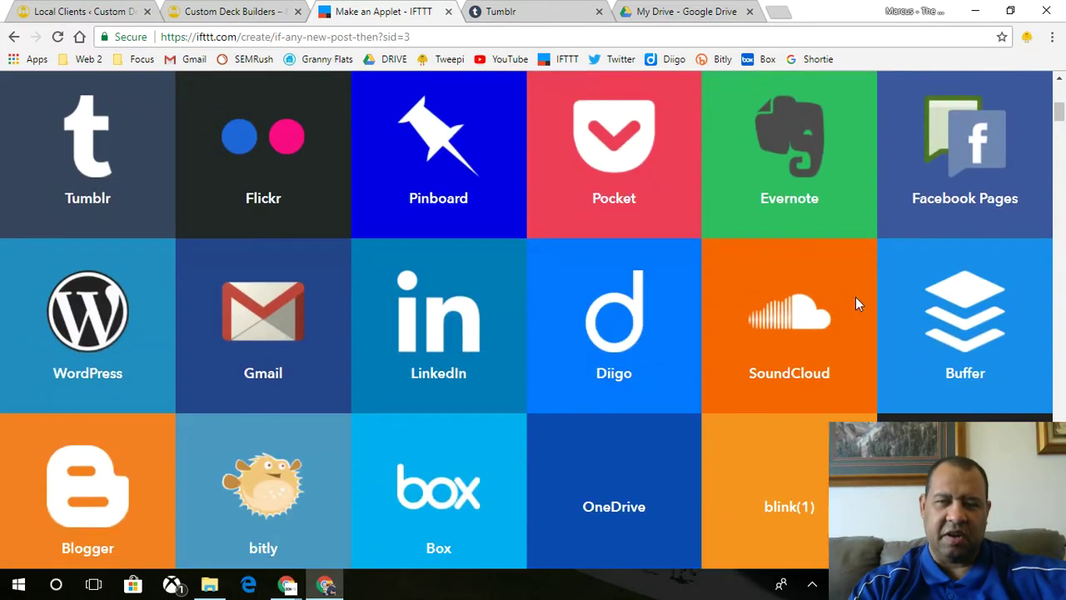
{"action": "scroll", "coordinate": [859, 304], "scroll_direction": "down", "scroll_amount": 3}
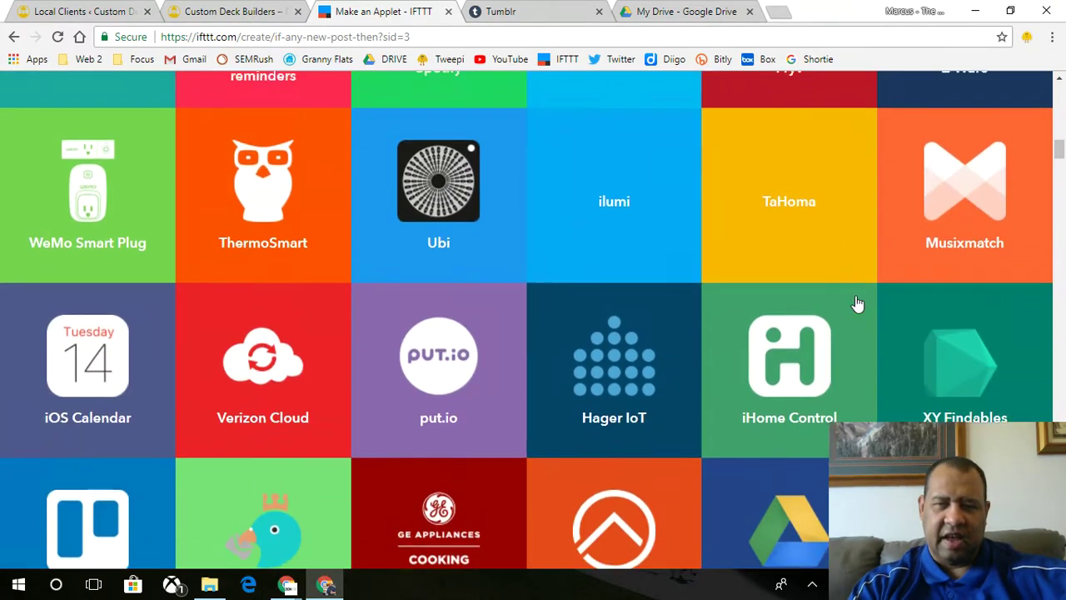
{"action": "scroll", "coordinate": [858, 302], "scroll_direction": "up", "scroll_amount": 15}
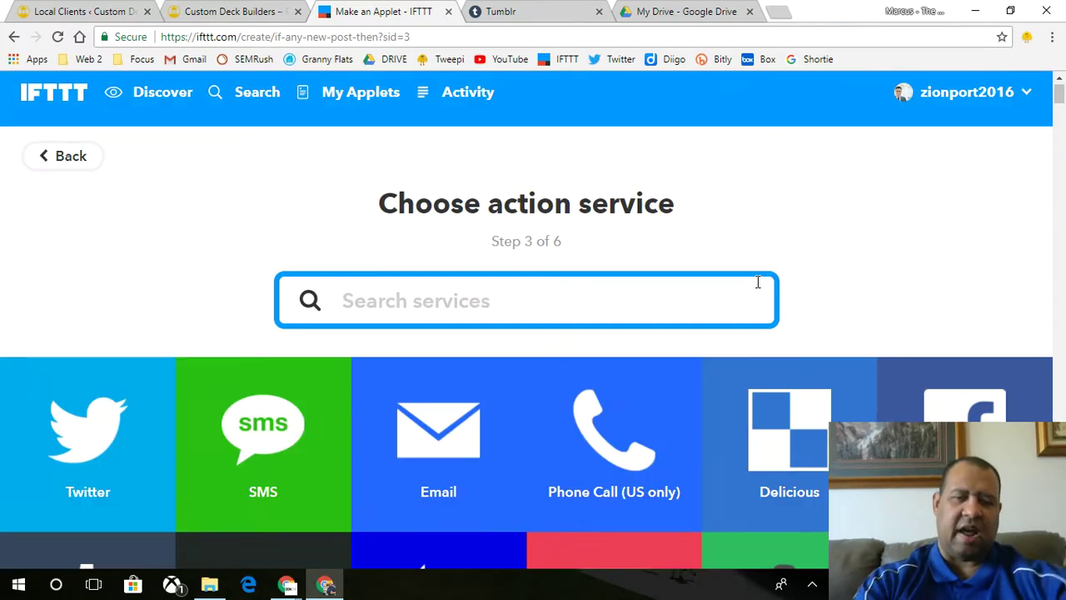
{"action": "type", "text": "docs"}
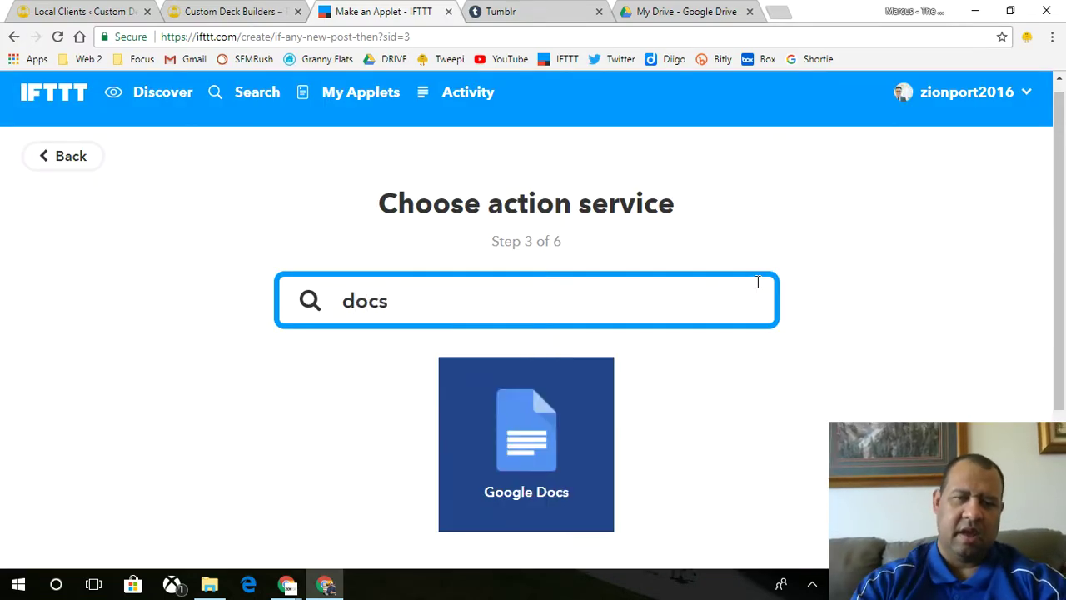
{"action": "left_click", "coordinate": [521, 438]}
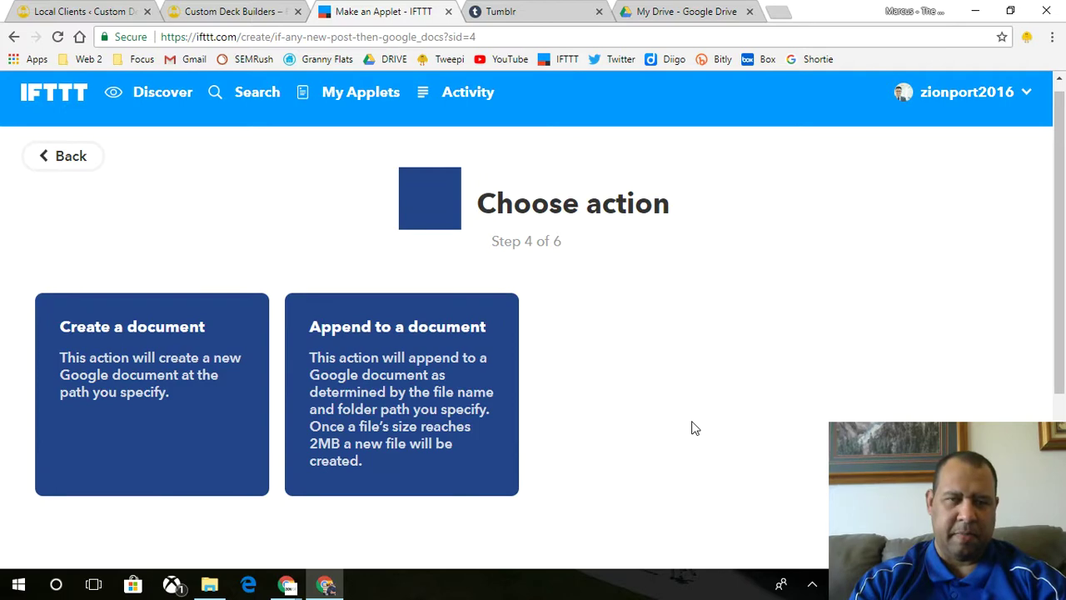
{"action": "left_click", "coordinate": [119, 400]}
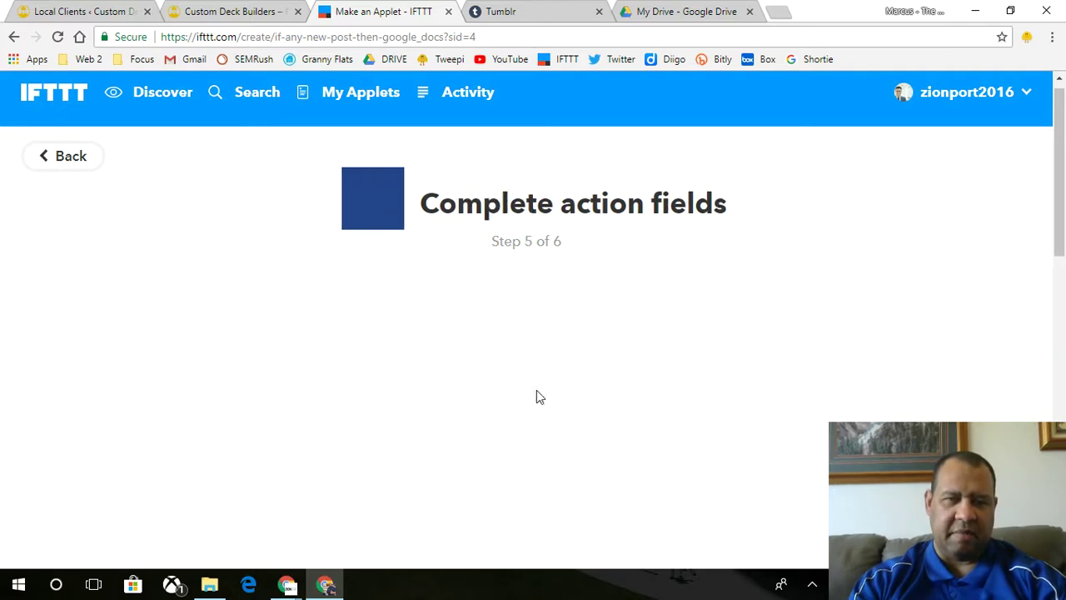
Step: Remove the word "Tumblr" from the document's content template, between "via" and the PostUrl ingredient
{"action": "scroll", "coordinate": [709, 390], "scroll_direction": "down", "scroll_amount": 3}
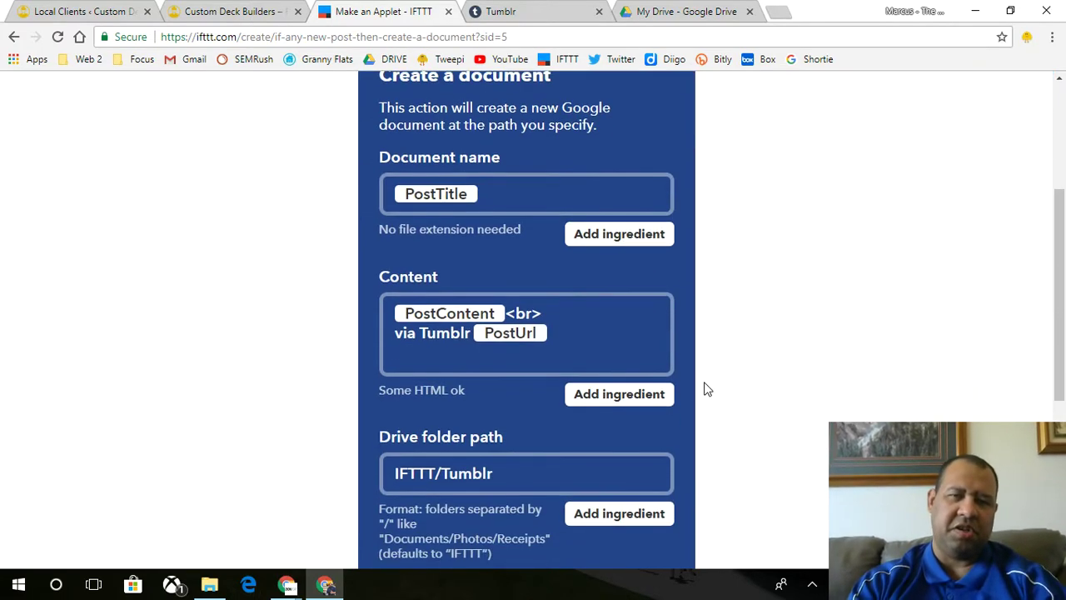
{"action": "left_click", "coordinate": [454, 333]}
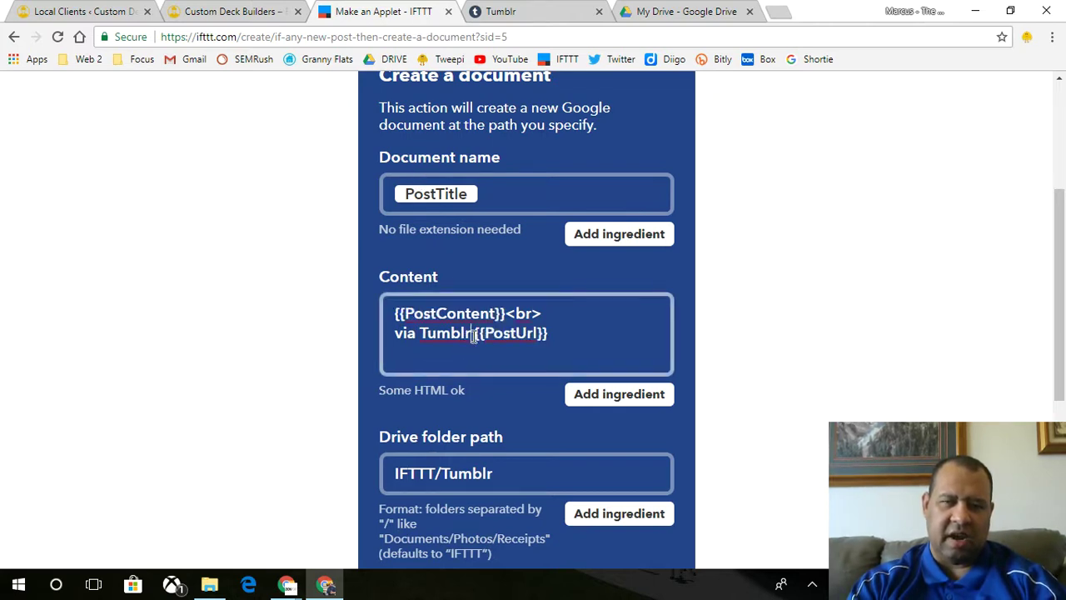
{"action": "double_click", "coordinate": [424, 333]}
{"action": "key", "text": "BackSpace"}
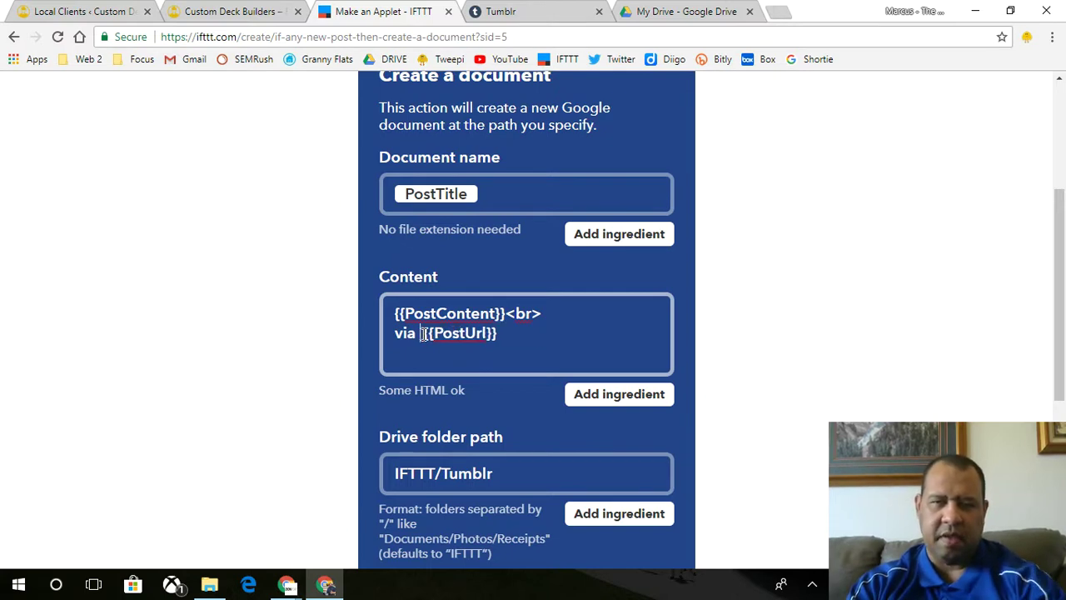
Step: Replace the Drive folder path with "public", checking the public folder in Google Drive for the name
{"action": "left_click", "coordinate": [502, 480]}
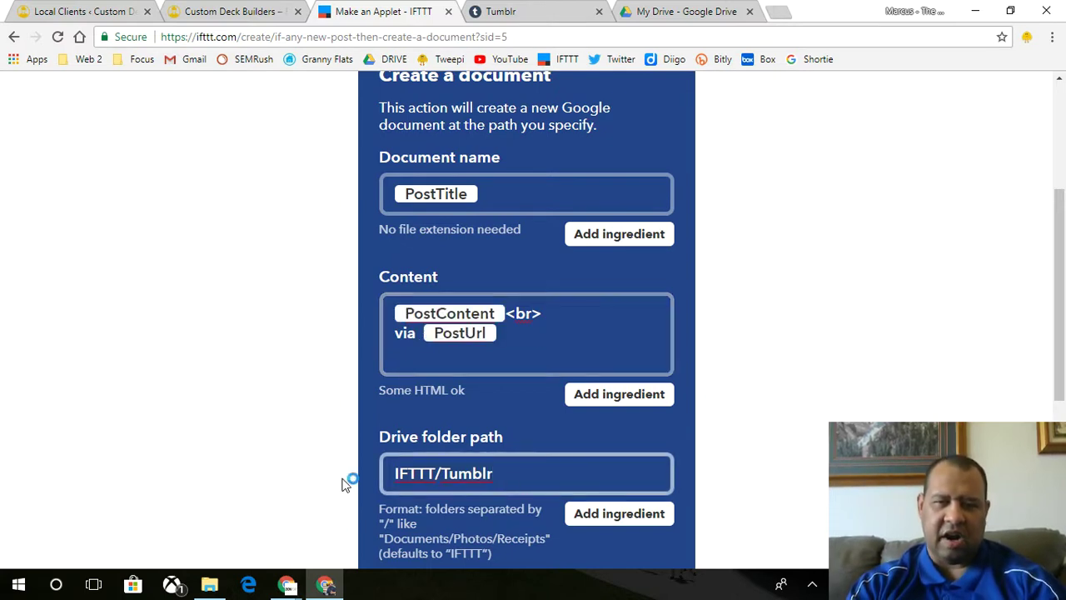
{"action": "key", "text": "ctrl+a"}
{"action": "key", "text": "BackSpace"}
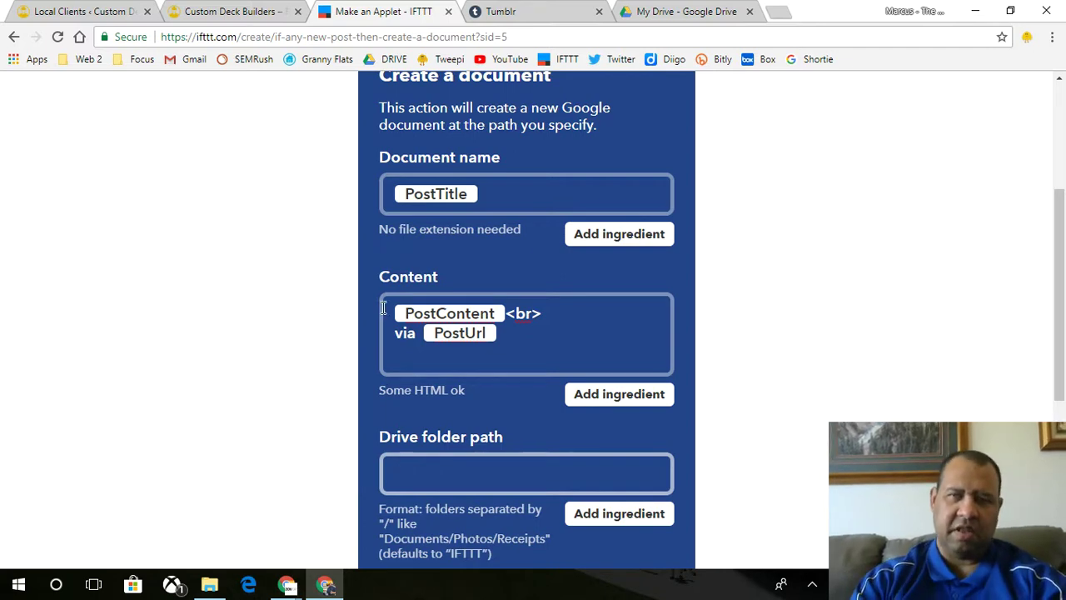
{"action": "left_click", "coordinate": [681, 11]}
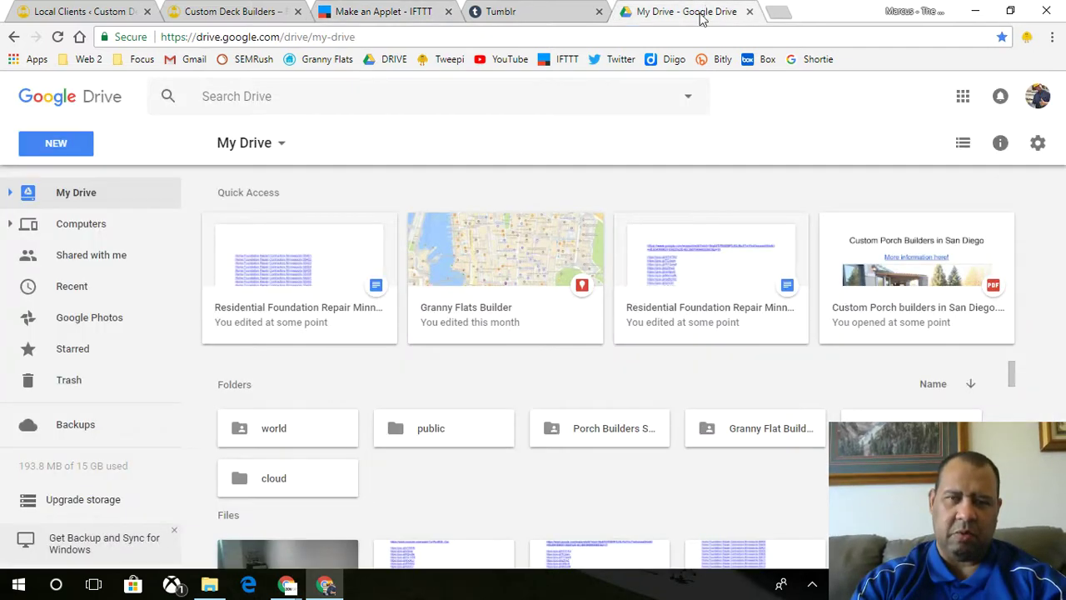
{"action": "double_click", "coordinate": [484, 428]}
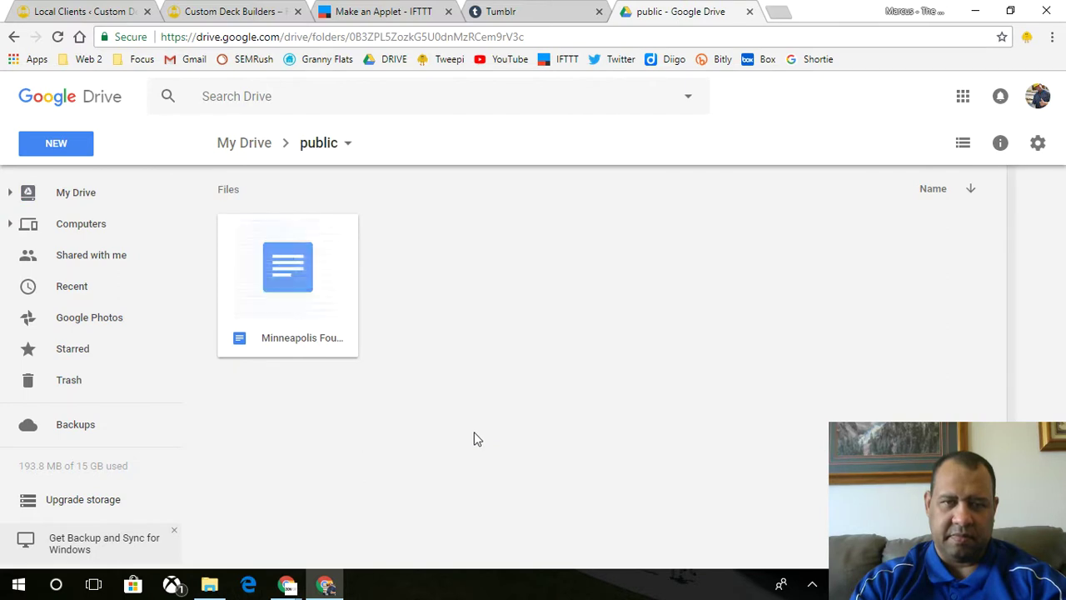
{"action": "left_click", "coordinate": [499, 11]}
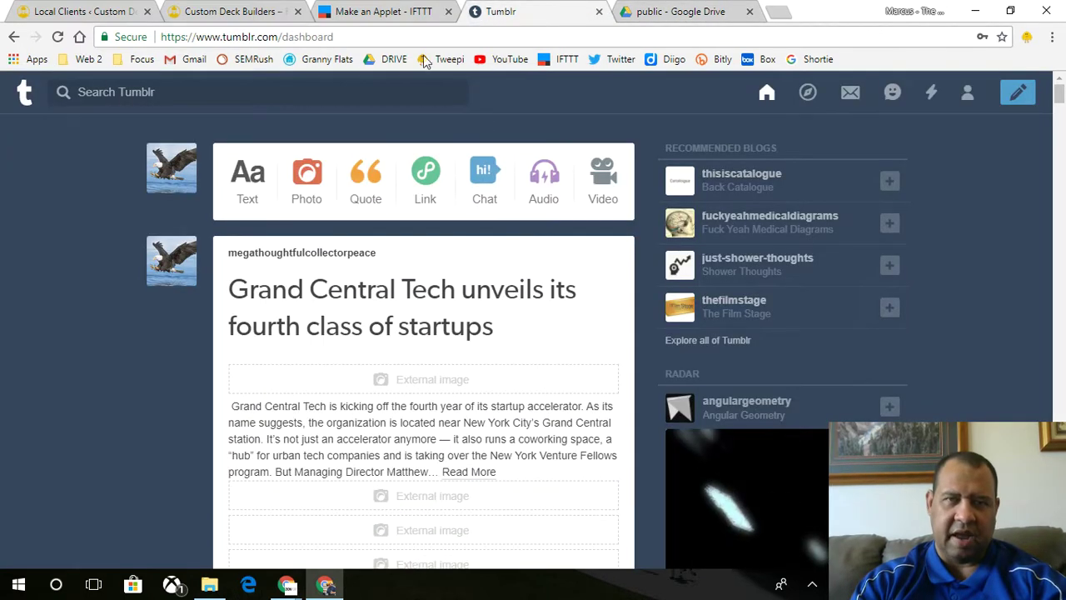
{"action": "left_click", "coordinate": [354, 11]}
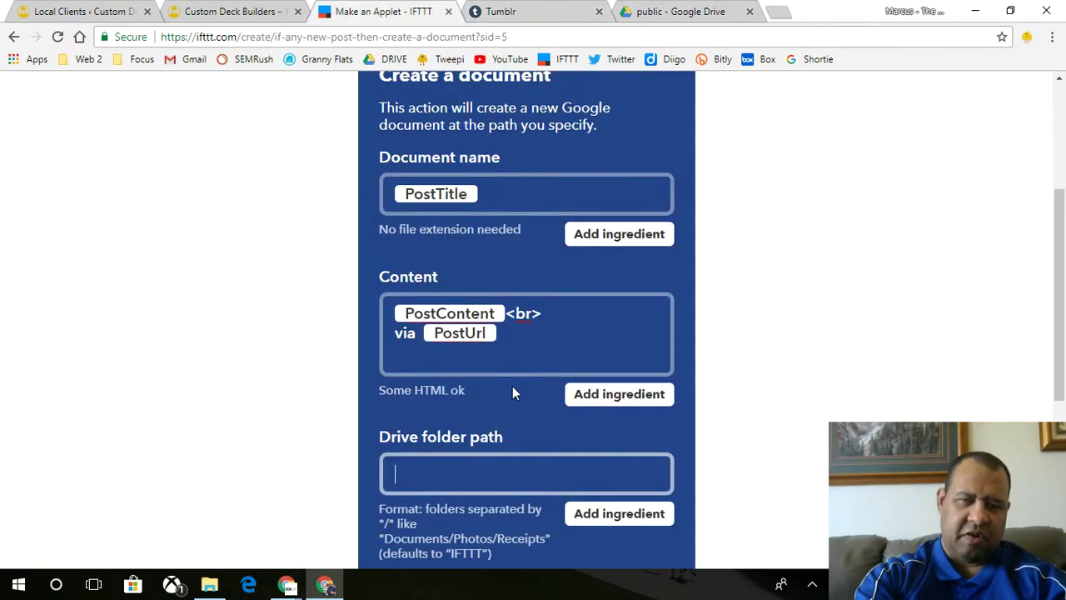
{"action": "type", "text": "public"}
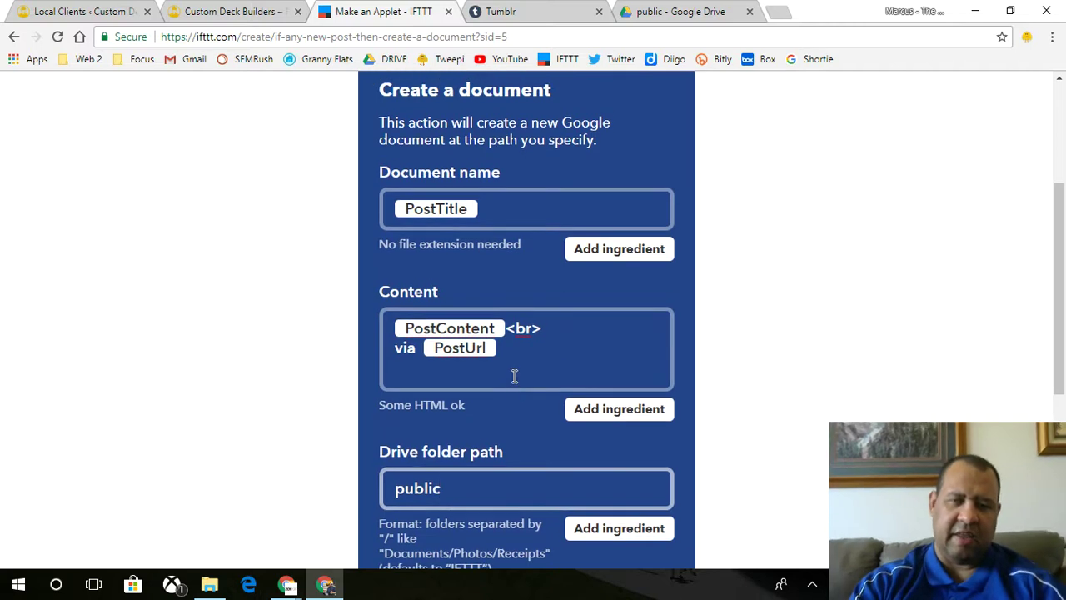
Step: Check the completed action fields, create the Google Docs action and review the applet's summary
{"action": "scroll", "coordinate": [754, 383], "scroll_direction": "down", "scroll_amount": 2}
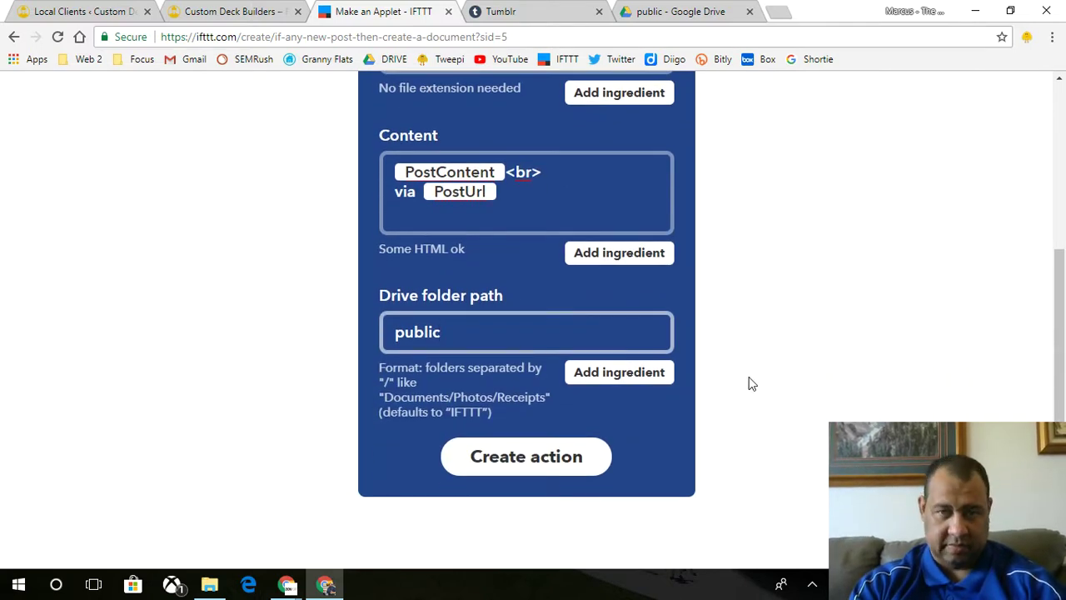
{"action": "scroll", "coordinate": [752, 384], "scroll_direction": "up", "scroll_amount": 2}
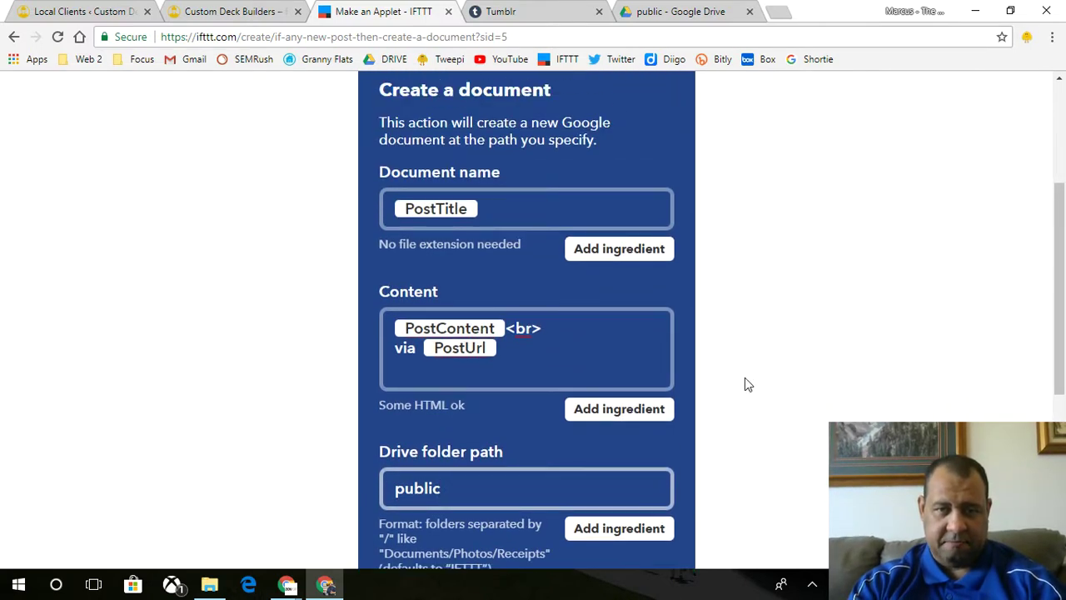
{"action": "scroll", "coordinate": [747, 384], "scroll_direction": "down", "scroll_amount": 1}
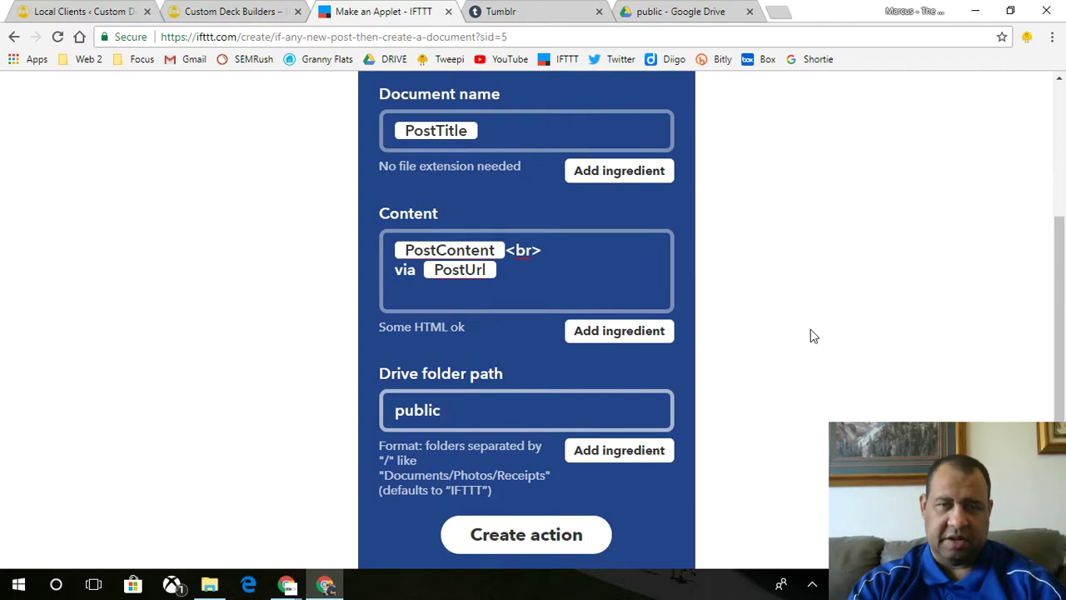
{"action": "left_click", "coordinate": [518, 527]}
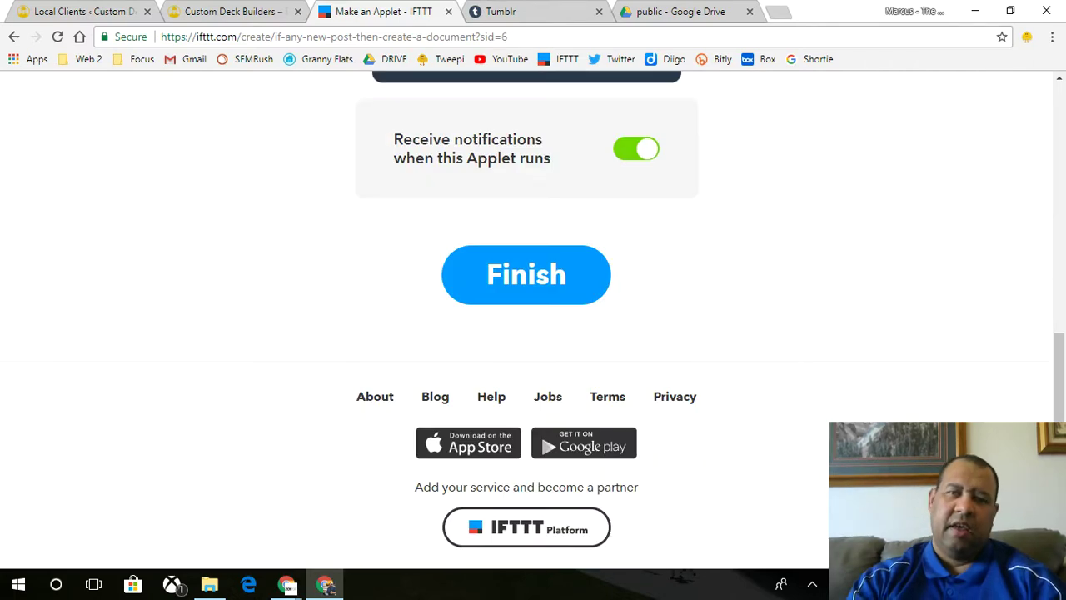
{"action": "scroll", "coordinate": [824, 450], "scroll_direction": "up", "scroll_amount": 3}
{"action": "scroll", "coordinate": [825, 450], "scroll_direction": "down", "scroll_amount": 2}
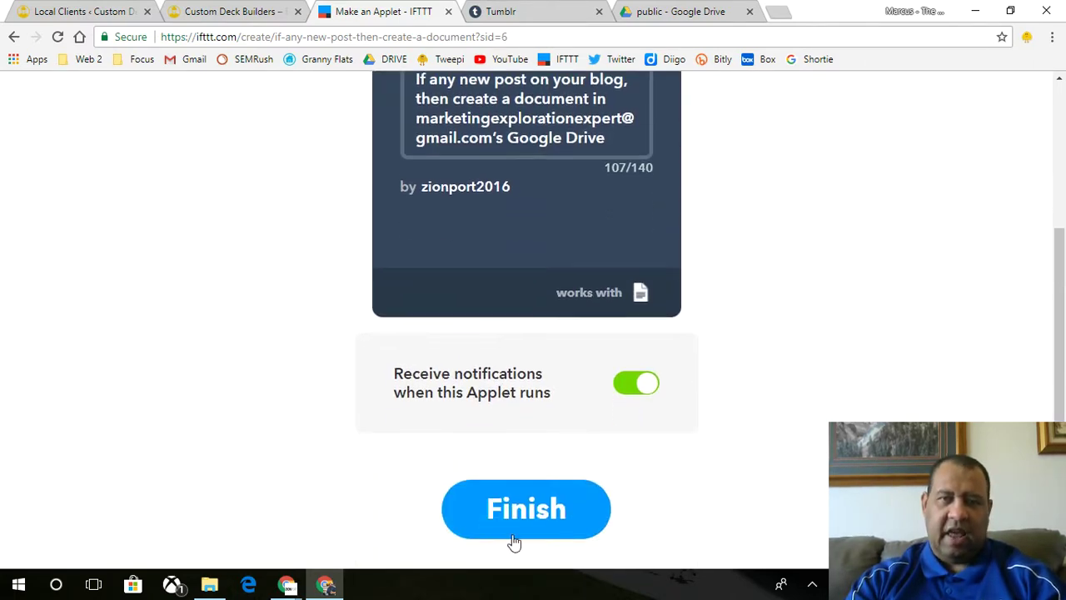
Step: Replace the applet's suggested title with "TUMBLR TO GOOGLE DRIVE"
{"action": "scroll", "coordinate": [515, 202], "scroll_direction": "up", "scroll_amount": 2}
{"action": "triple_click", "coordinate": [540, 265]}
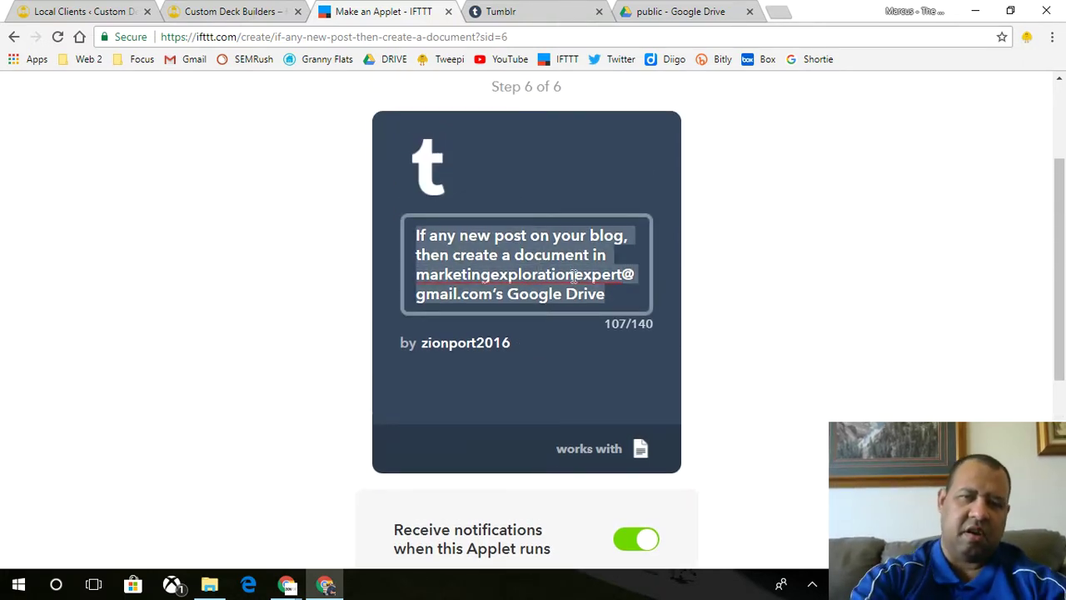
{"action": "scroll", "coordinate": [574, 276], "scroll_direction": "down", "scroll_amount": 1}
{"action": "type", "text": "TUMBLR TO "}
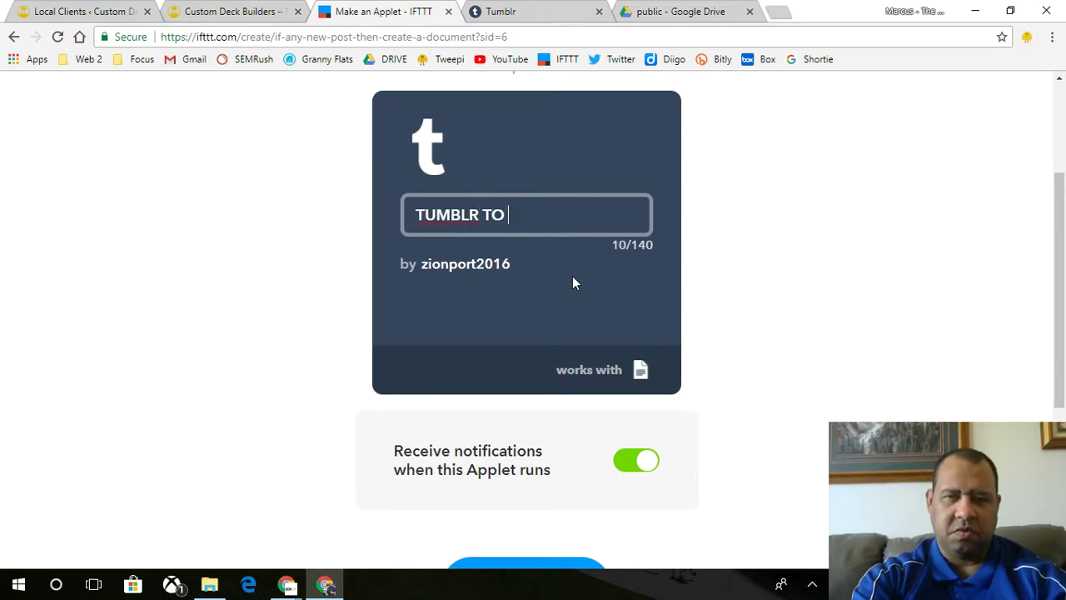
{"action": "type", "text": "GOOGL"}
{"action": "key", "text": "BackSpace"}
{"action": "key", "text": "BackSpace"}
{"action": "key", "text": "BackSpace"}
{"action": "type", "text": "OOGLE DRIVE"}
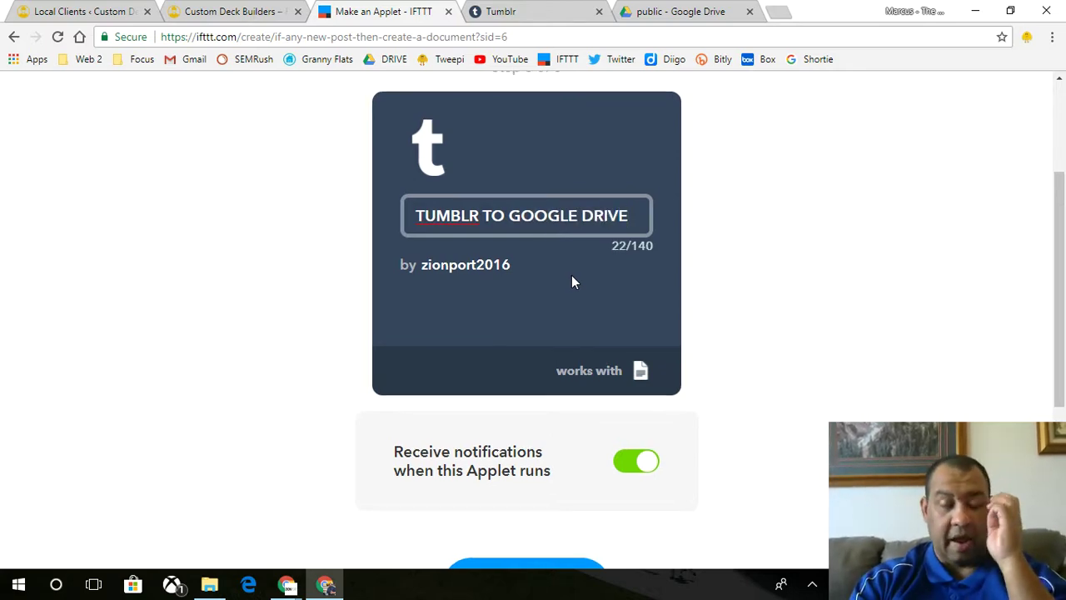
Step: Finish creating the applet with run notifications left on, and look over its new page
{"action": "scroll", "coordinate": [746, 231], "scroll_direction": "down", "scroll_amount": 1}
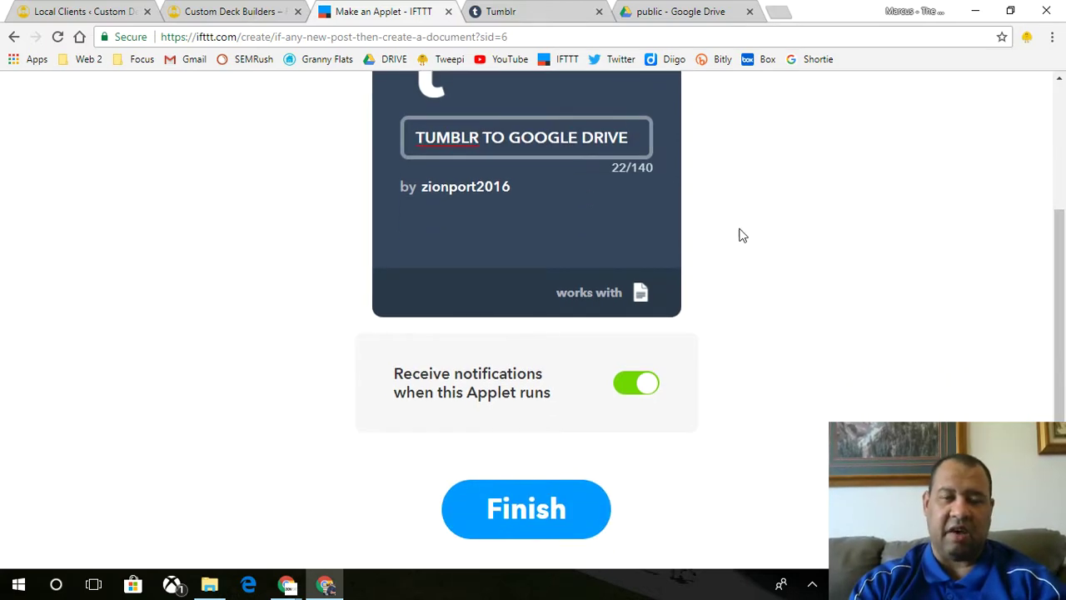
{"action": "scroll", "coordinate": [741, 237], "scroll_direction": "down", "scroll_amount": 2}
{"action": "scroll", "coordinate": [741, 236], "scroll_direction": "up", "scroll_amount": 2}
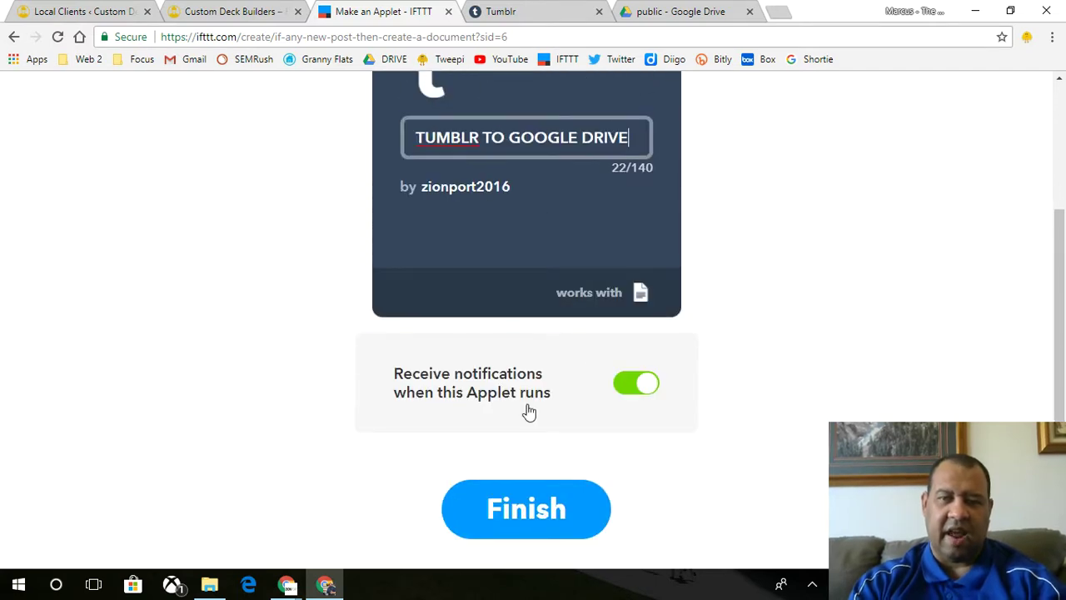
{"action": "left_click", "coordinate": [509, 498]}
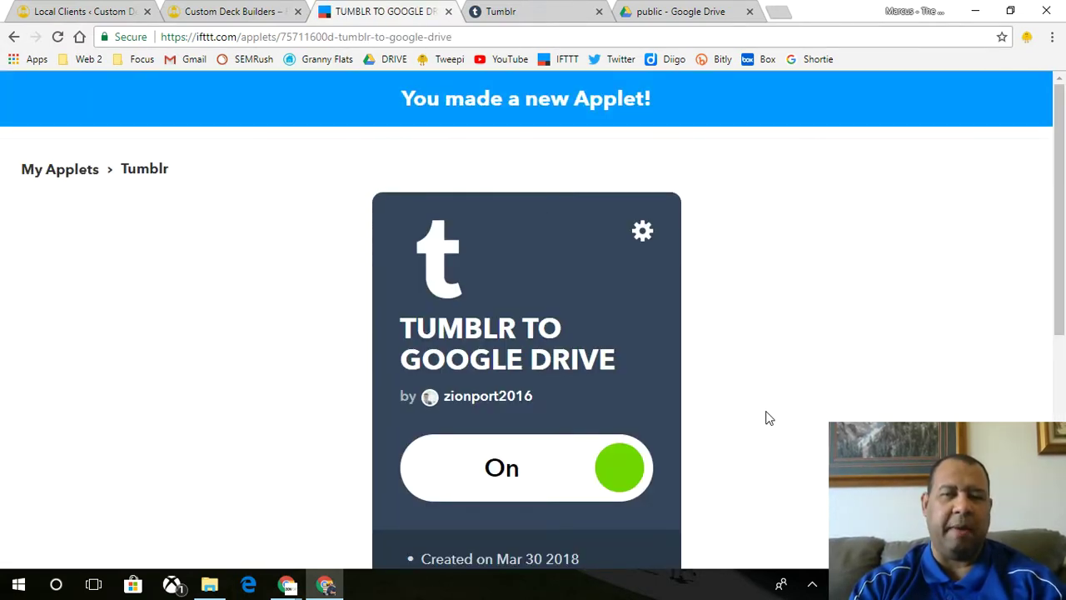
{"action": "scroll", "coordinate": [769, 416], "scroll_direction": "down", "scroll_amount": 2}
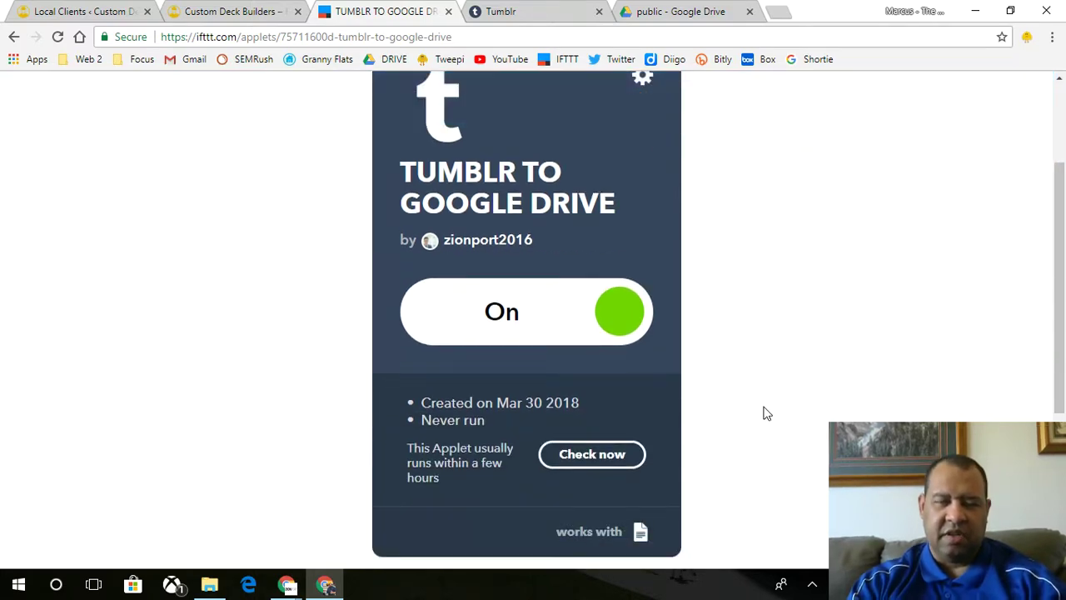
Step: Switch to Tumblr and start a new text post titled "The Best Deck Builders in Florida"
{"action": "left_click", "coordinate": [500, 12]}
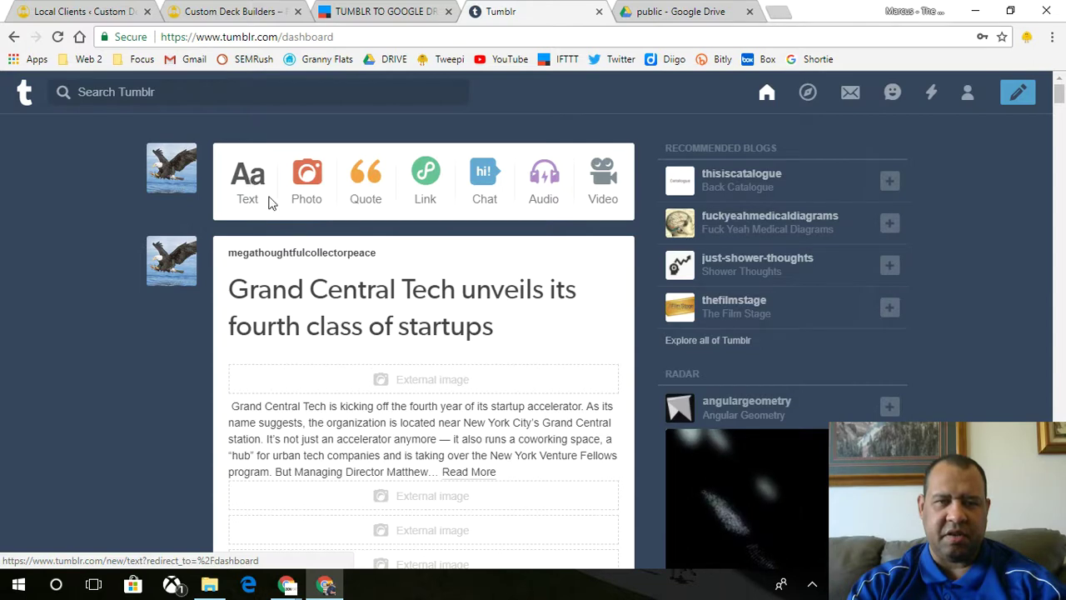
{"action": "left_click", "coordinate": [248, 176]}
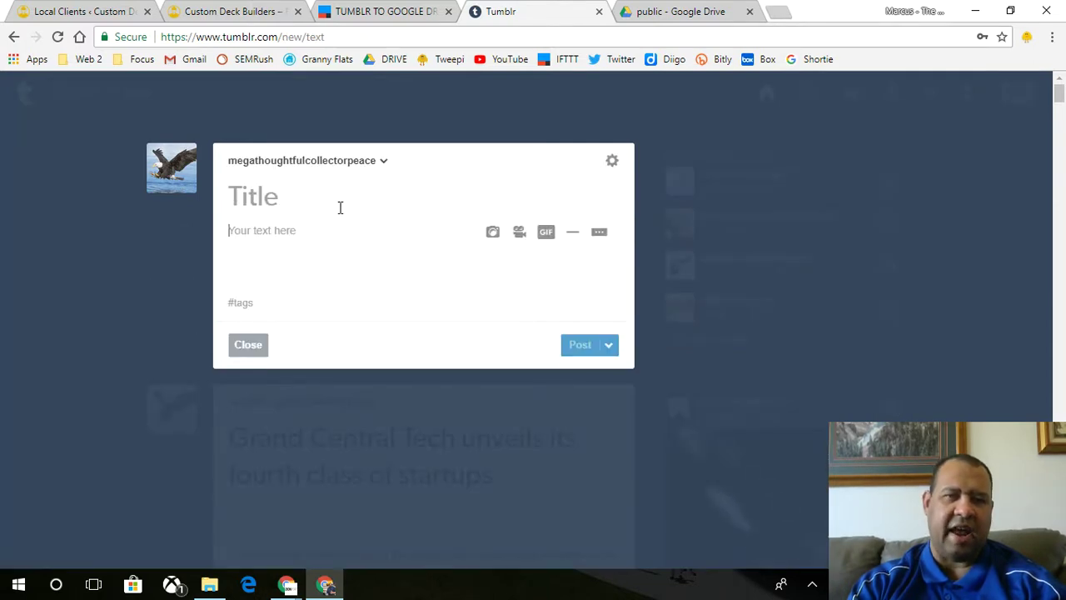
{"action": "left_click", "coordinate": [338, 205]}
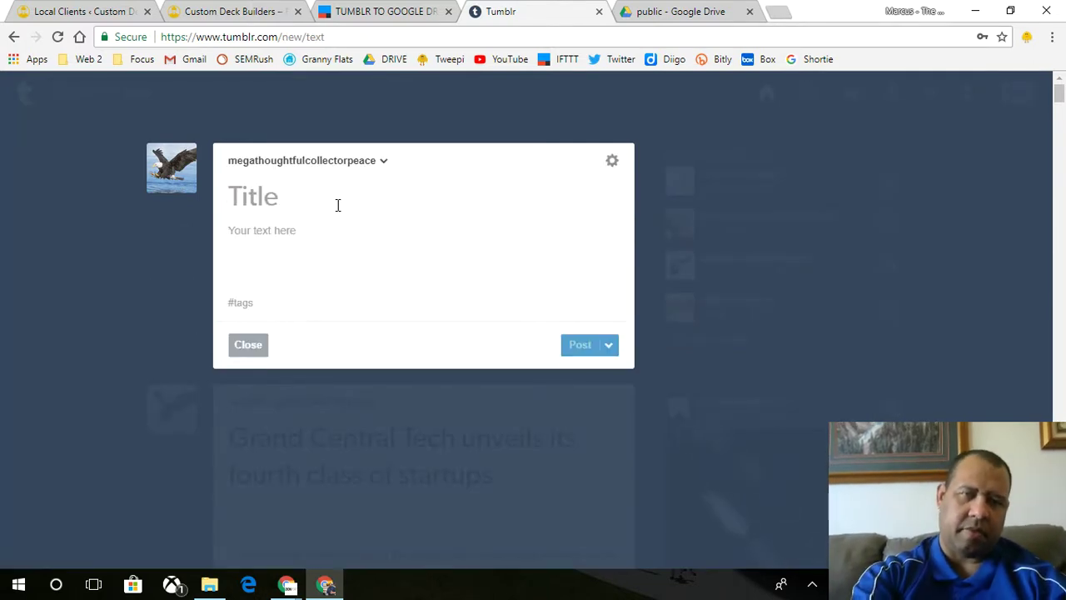
{"action": "type", "text": "The Best De"}
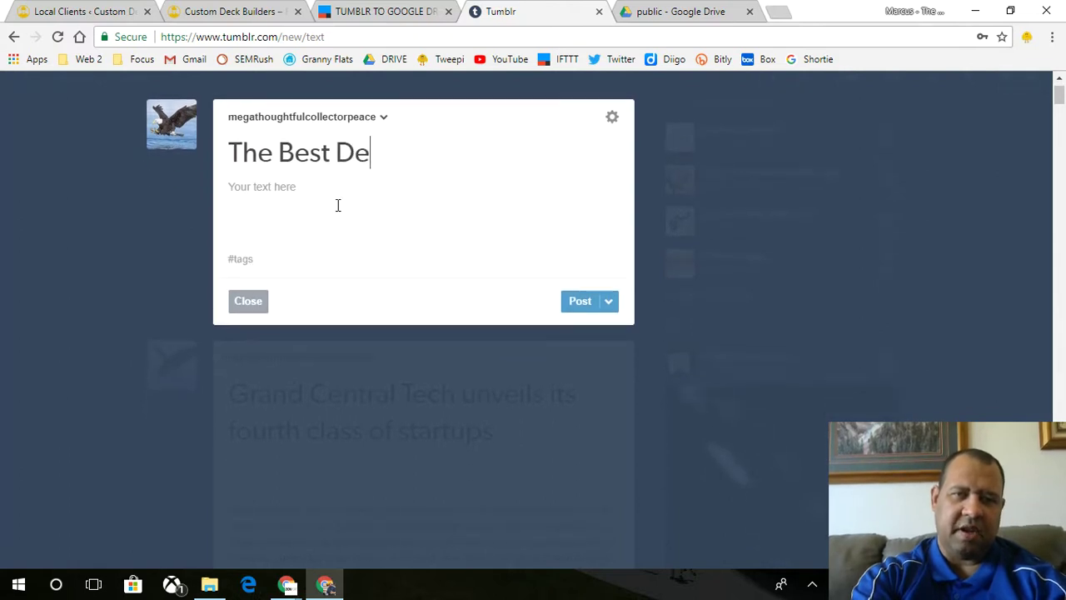
{"action": "type", "text": "ck Builders in "}
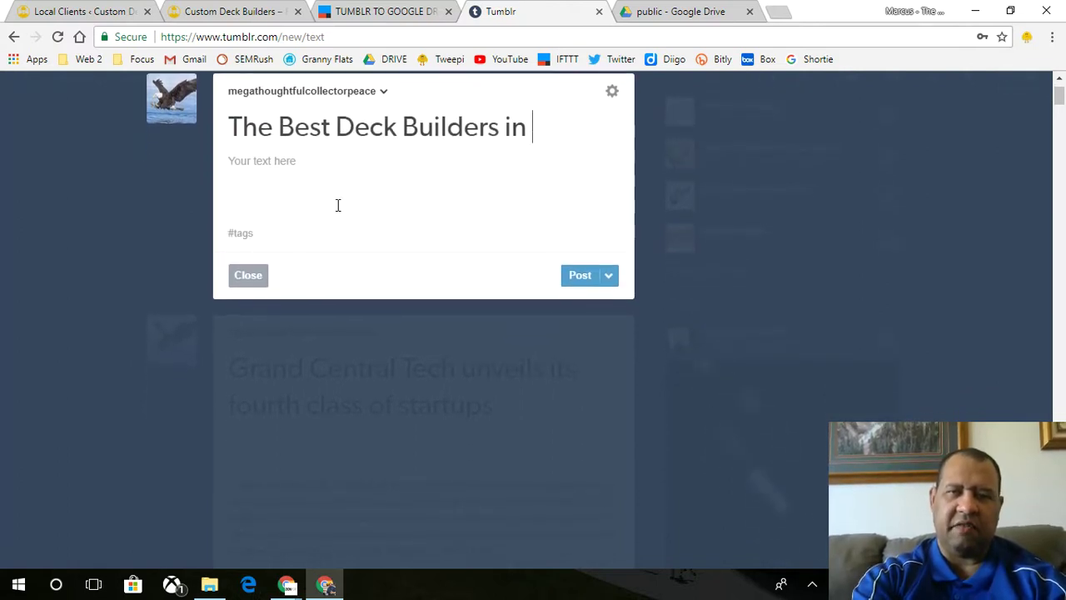
{"action": "type", "text": "Florida"}
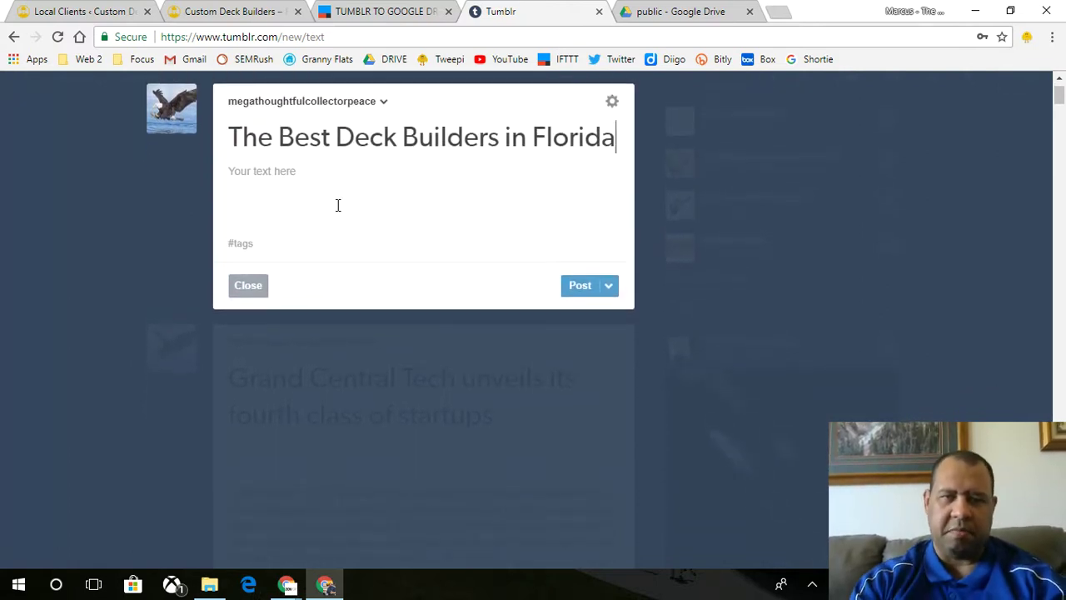
Step: Fill the post body with the roofing contractors paragraph and change "Deck Builders" in the title to "Roofing Contractors"
{"action": "left_click", "coordinate": [292, 179]}
{"action": "type", "text": "When roofing or reroofing job is required on your roofing system, and bet you can't do the job by yourself, it is time that you call roofing contractors. Roofing contractors' jobs includes, installing roofing system, inspecting the extent of damage, suggest possible remedies, or the very least provides you roofing job estimation. They can tell you which portion of your roof is badly damaged and which one that needs immediate action. They can advice you what materials and roofing products to use."}
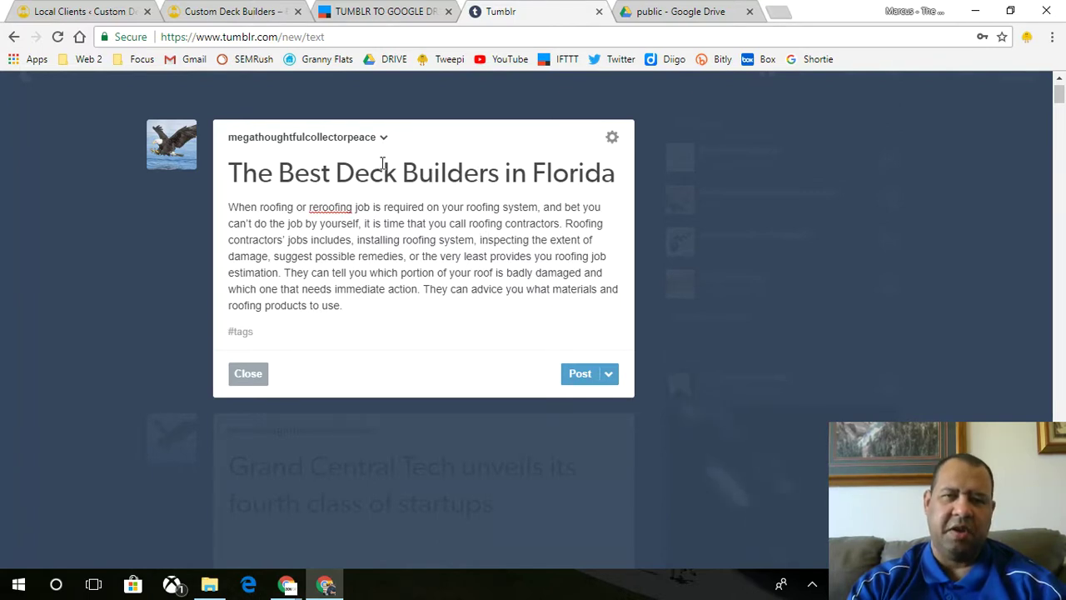
{"action": "left_click_drag", "start_coordinate": [500, 174], "coordinate": [335, 172]}
{"action": "type", "text": "Roofing Cont"}
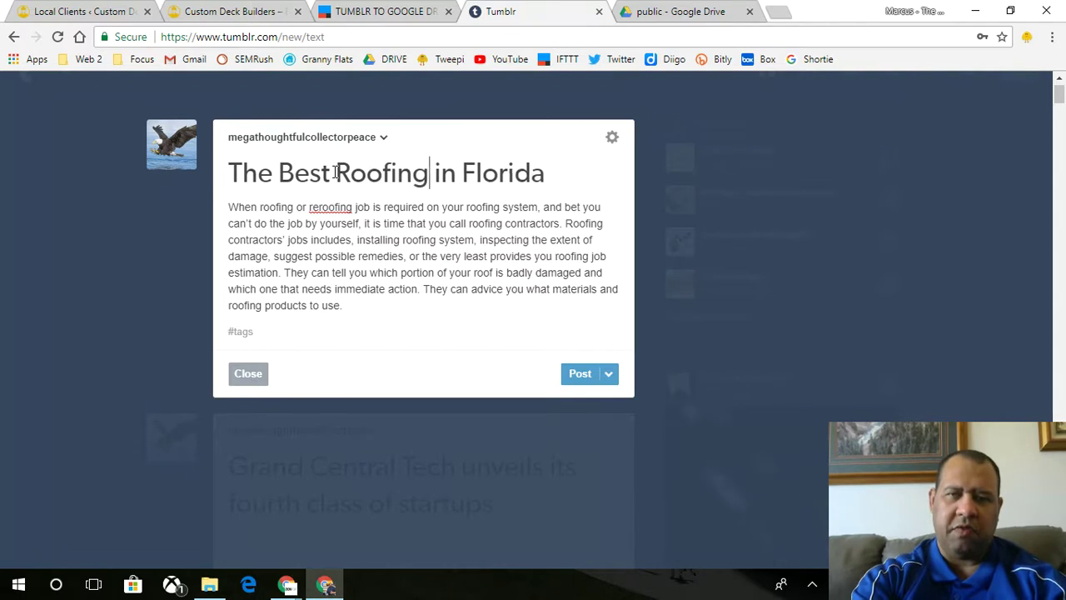
{"action": "type", "text": "ractors"}
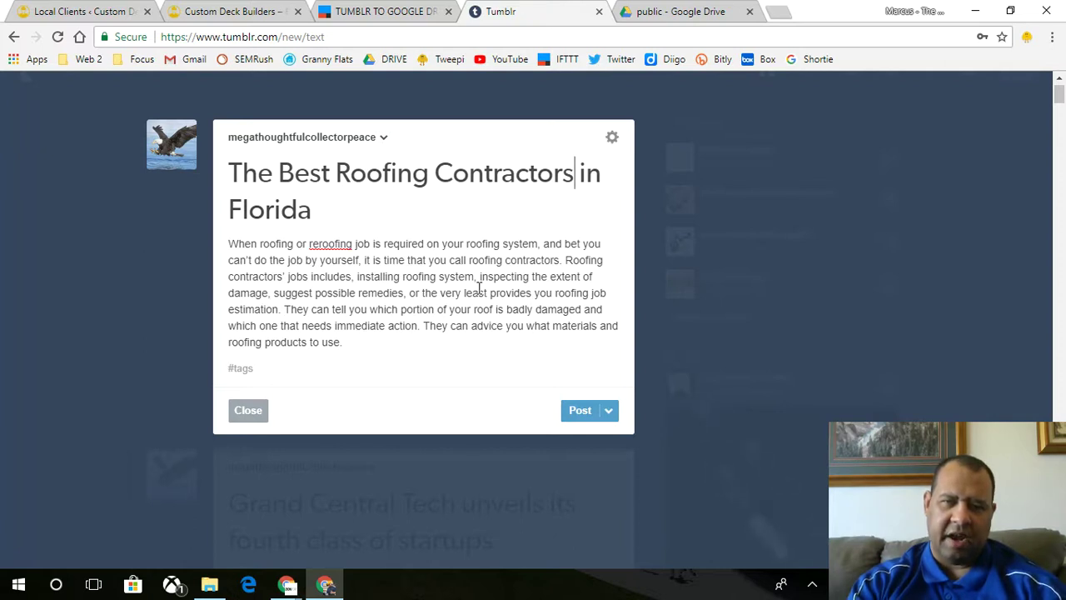
{"action": "left_click_drag", "start_coordinate": [475, 278], "coordinate": [357, 279]}
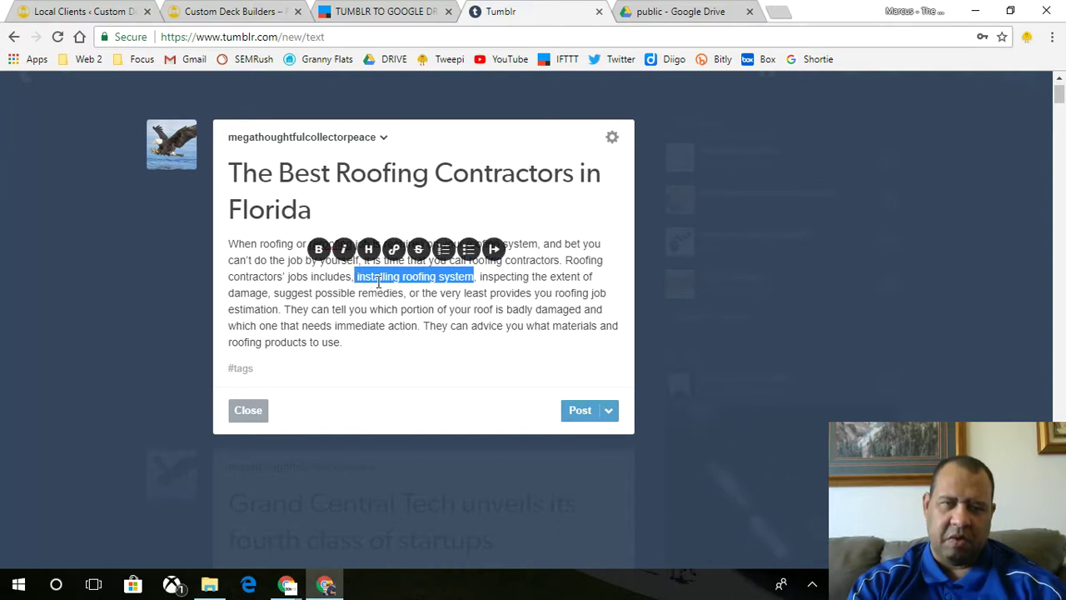
{"action": "left_click_drag", "start_coordinate": [474, 277], "coordinate": [357, 278]}
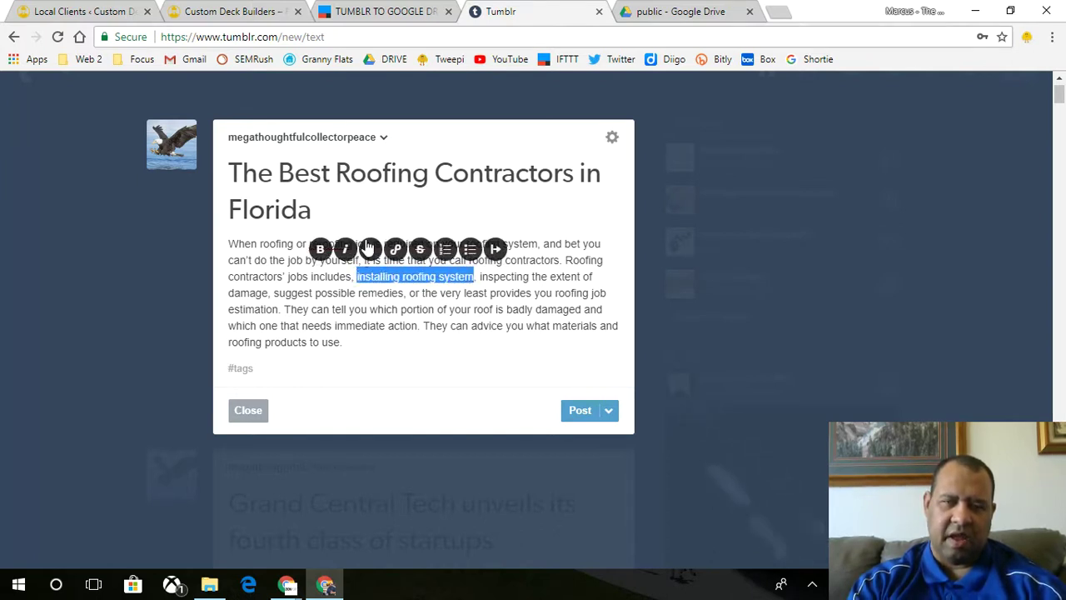
{"action": "left_click", "coordinate": [374, 209]}
{"action": "key", "text": "Return"}
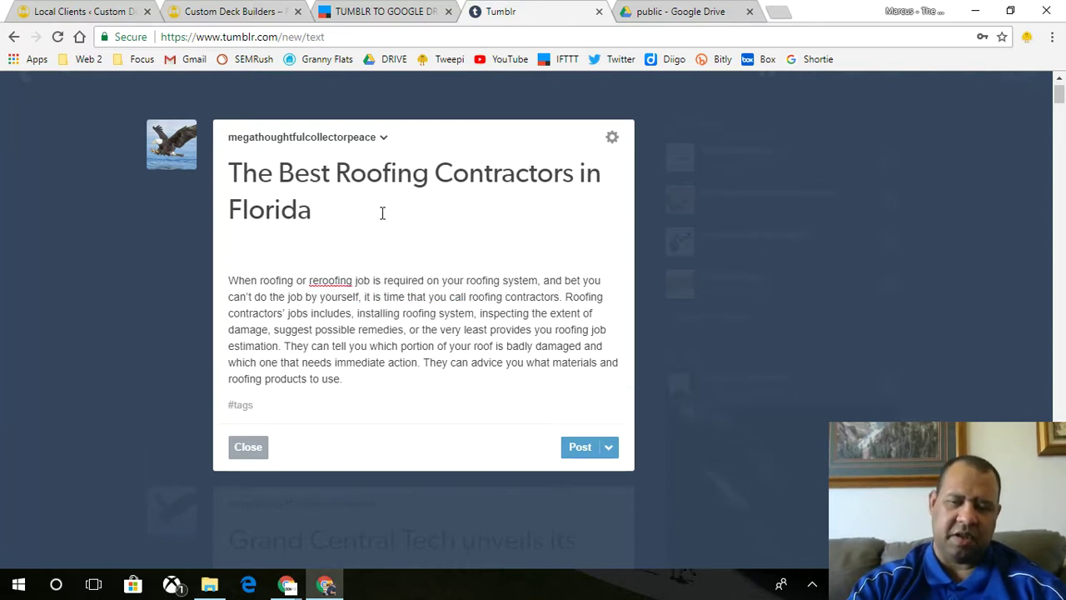
{"action": "key", "text": "Return"}
{"action": "key", "text": "BackSpace"}
{"action": "key", "text": "BackSpace"}
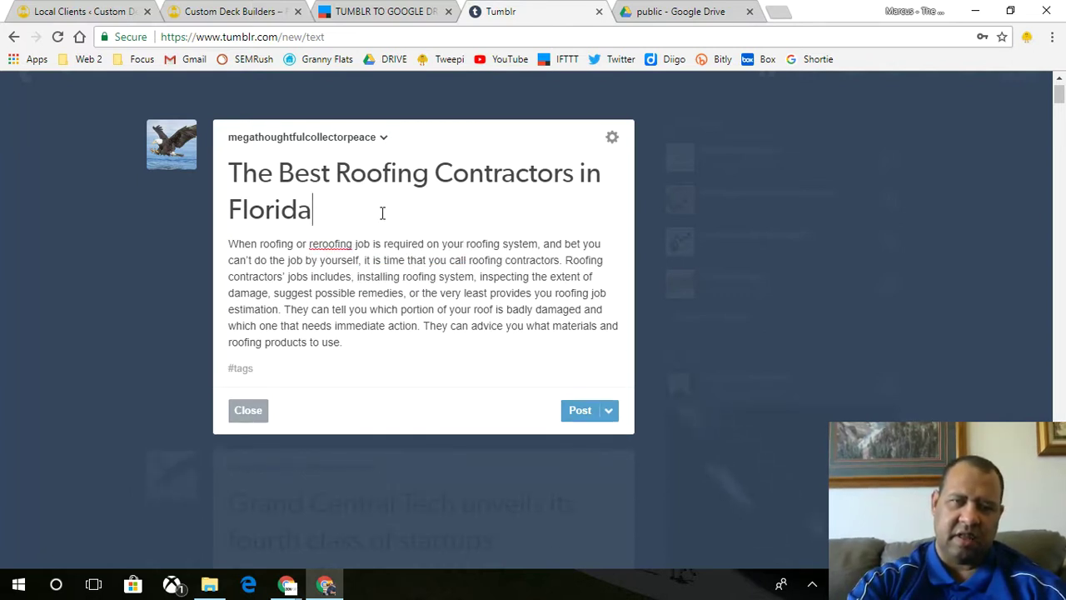
Step: Add the line "VIEW OUR WEBSITE TODAY" below the body paragraph, separated by a blank line
{"action": "left_click", "coordinate": [375, 333]}
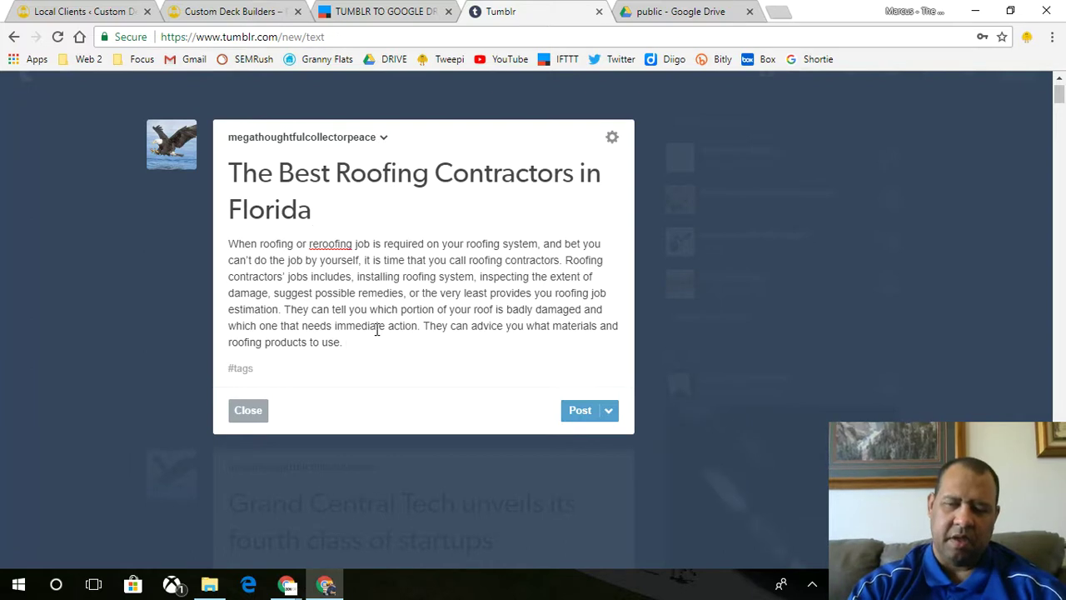
{"action": "key", "text": "Return"}
{"action": "type", "text": "VIEW "}
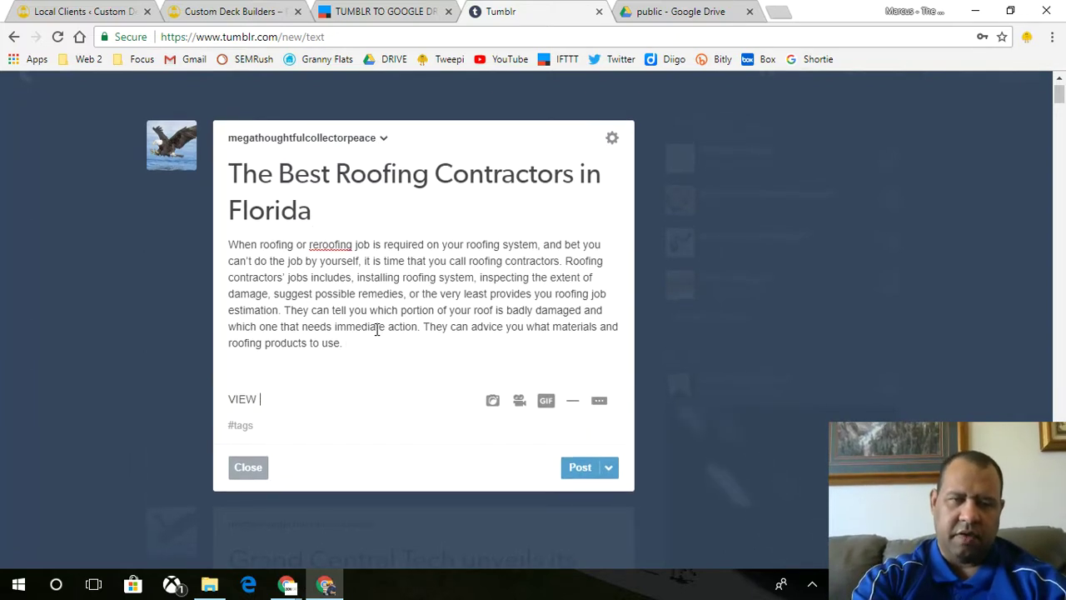
{"action": "type", "text": "OUR WEB"}
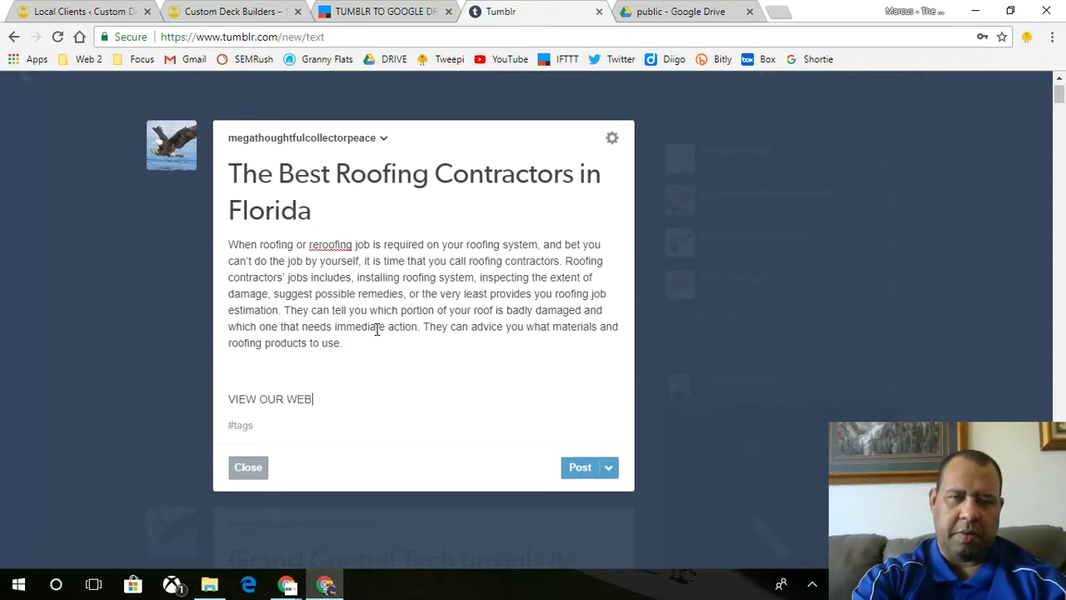
{"action": "type", "text": "SITE TODAY"}
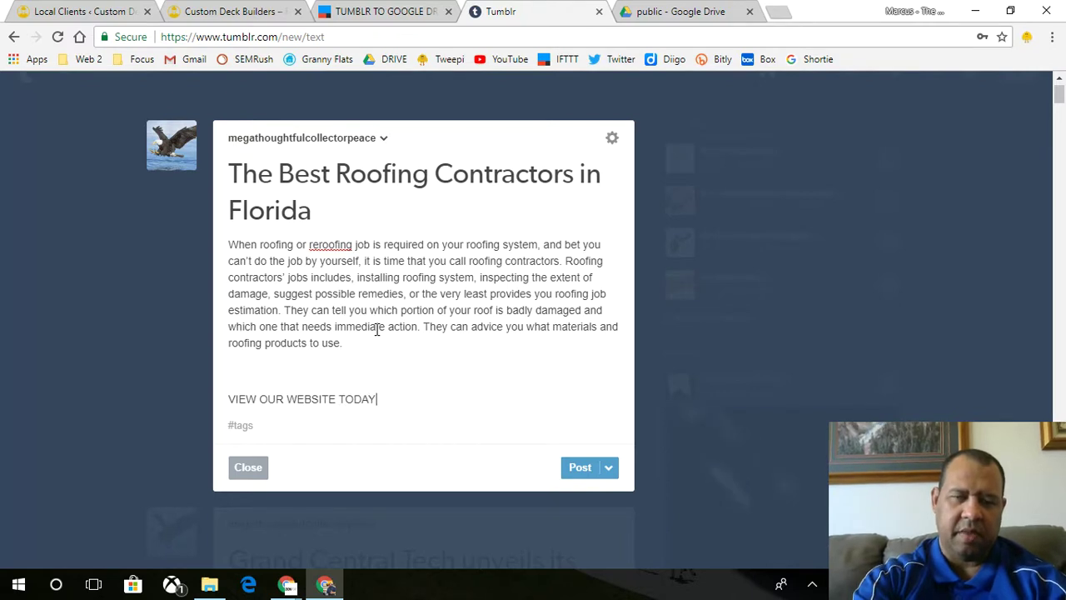
Step: Link the whole "VIEW OUR WEBSITE TODAY" line to the Custom Deck Builders site, using the address copied from its open page
{"action": "key", "text": "shift+Left"}
{"action": "key", "text": "shift+Left"}
{"action": "key", "text": "shift+Left"}
{"action": "key", "text": "shift+Left"}
{"action": "key", "text": "shift+Left"}
{"action": "key", "text": "shift+Left"}
{"action": "key", "text": "shift+Left"}
{"action": "key", "text": "shift+Left"}
{"action": "key", "text": "shift+Left"}
{"action": "key", "text": "shift+Left"}
{"action": "key", "text": "shift+Left"}
{"action": "key", "text": "shift+Left"}
{"action": "key", "text": "shift+Left"}
{"action": "key", "text": "shift+Left"}
{"action": "key", "text": "shift+Left"}
{"action": "key", "text": "shift+Left"}
{"action": "key", "text": "shift+Left"}
{"action": "key", "text": "shift+Left"}
{"action": "key", "text": "shift+Left"}
{"action": "key", "text": "shift+Left"}
{"action": "key", "text": "shift+Left"}
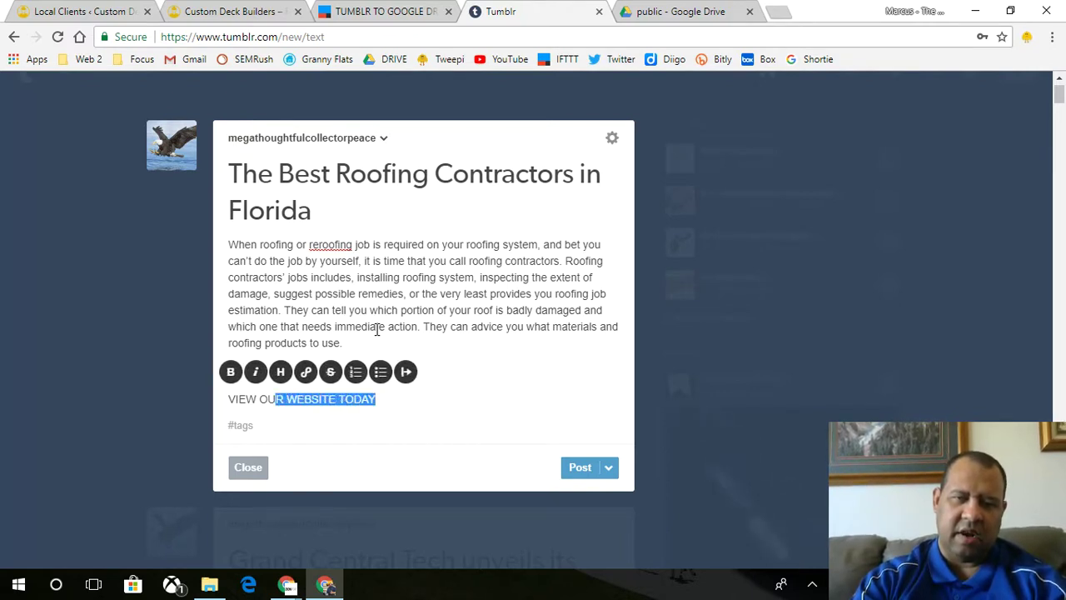
{"action": "key", "text": "shift+Left"}
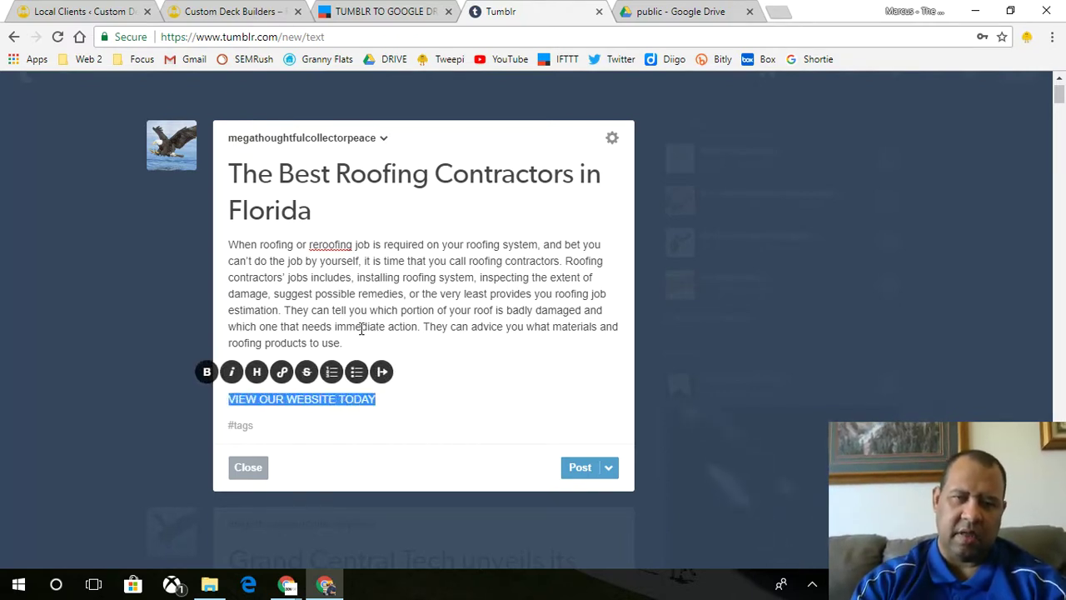
{"action": "left_click", "coordinate": [281, 372]}
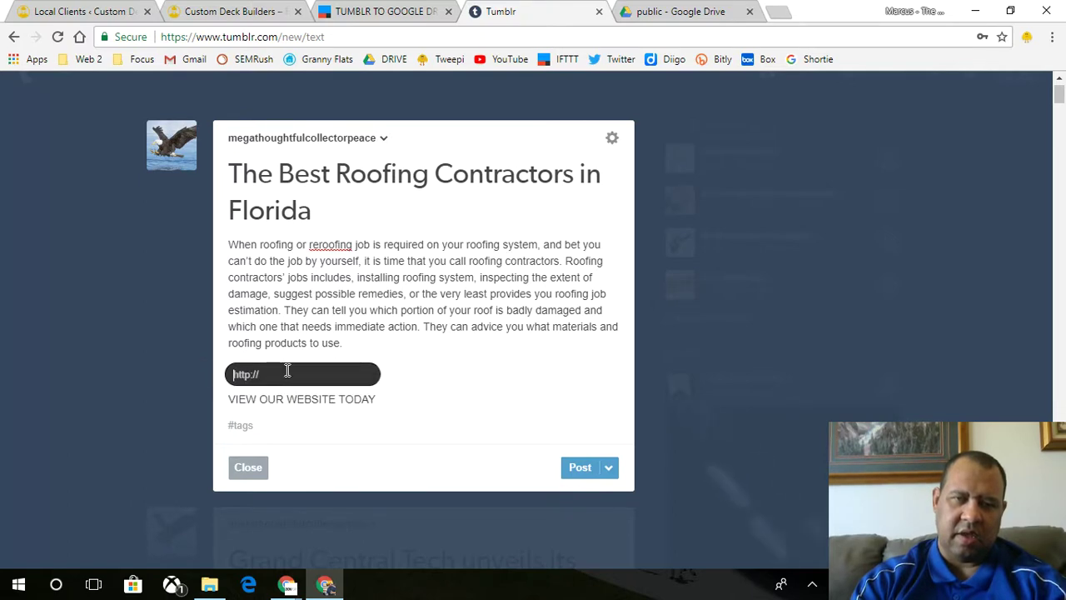
{"action": "left_click", "coordinate": [190, 10]}
{"action": "left_click", "coordinate": [208, 37]}
{"action": "right_click", "coordinate": [208, 37]}
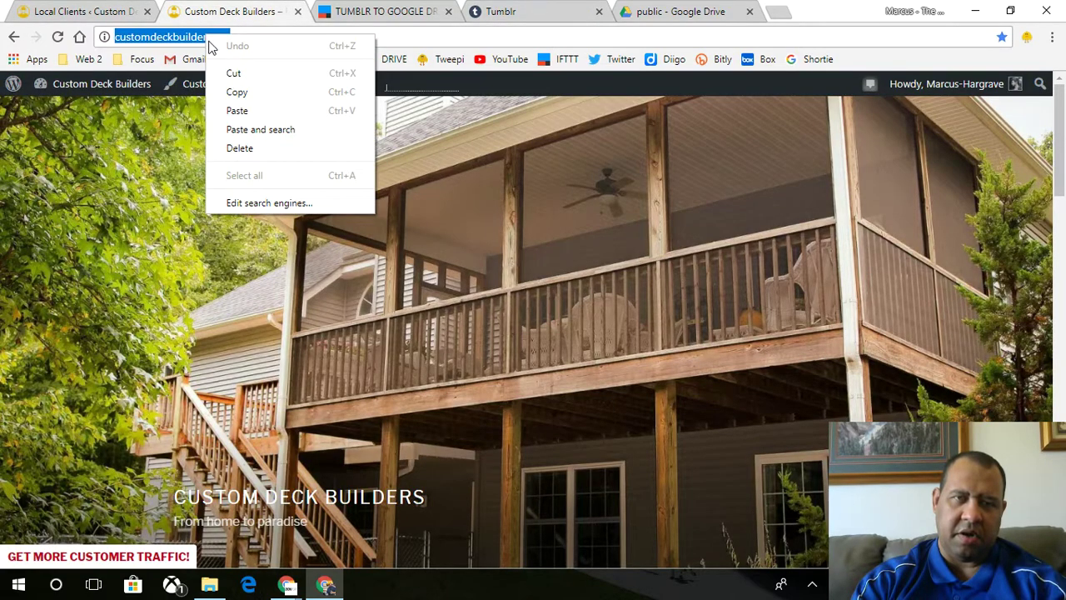
{"action": "left_click", "coordinate": [240, 91]}
{"action": "left_click", "coordinate": [508, 11]}
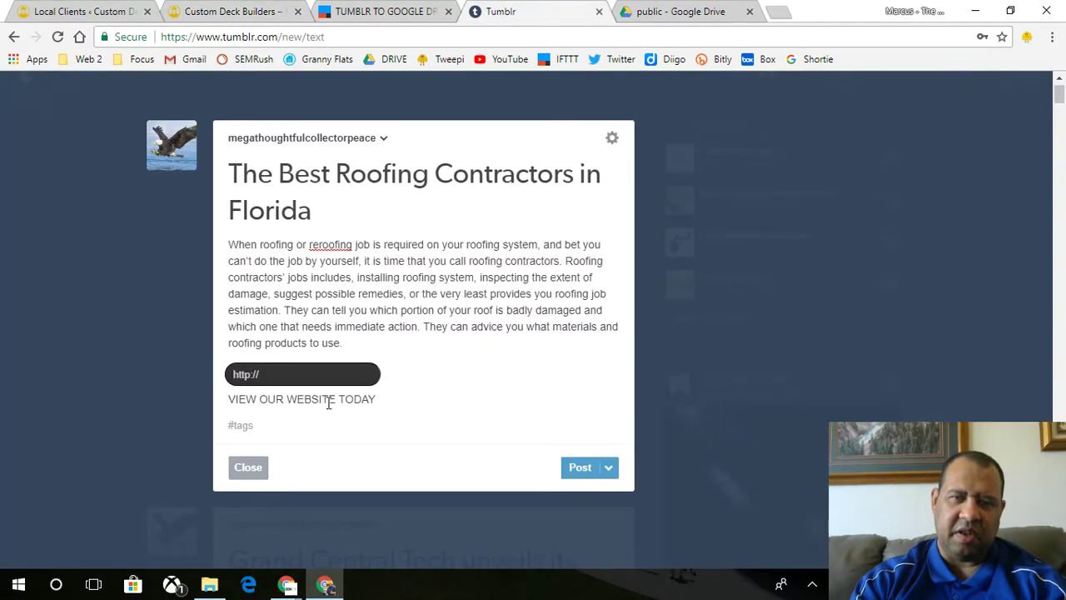
{"action": "right_click", "coordinate": [317, 377]}
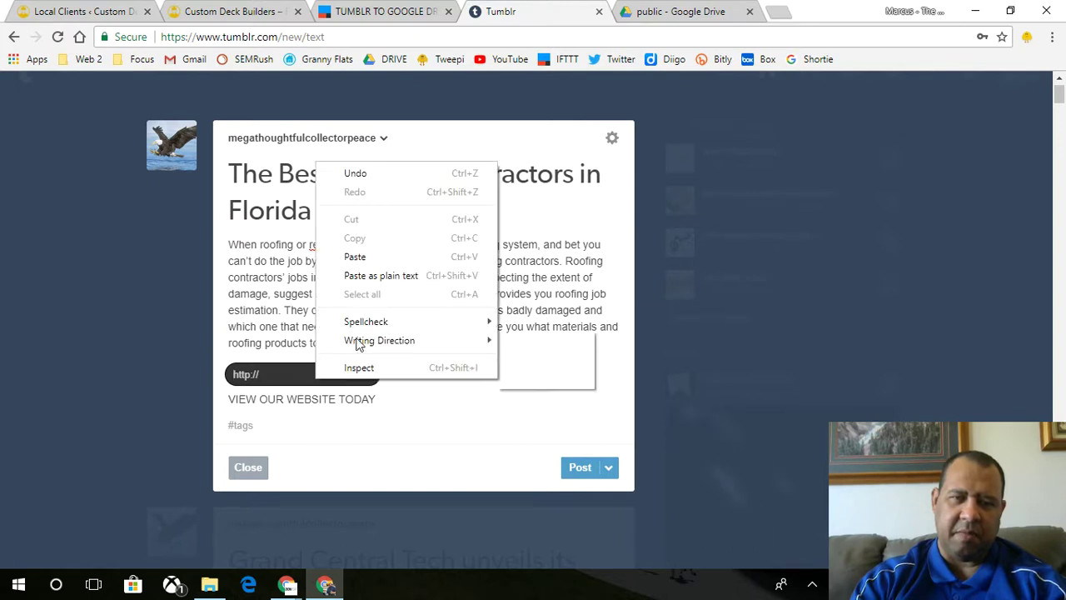
{"action": "left_click", "coordinate": [371, 265]}
{"action": "left_click", "coordinate": [361, 375]}
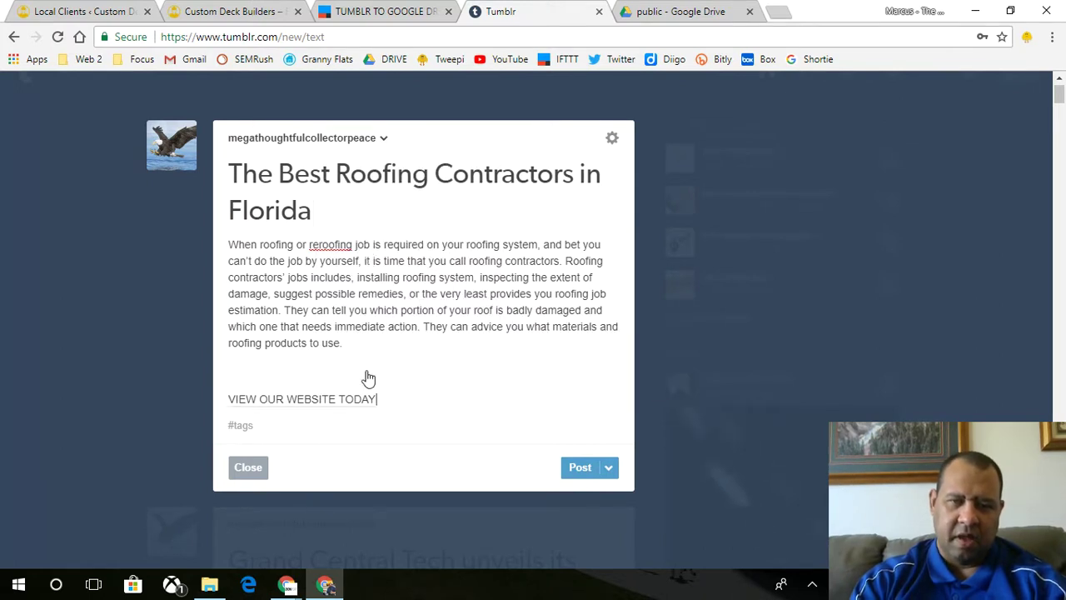
Step: Format the linked "VIEW OUR WEBSITE TODAY" line as a headline
{"action": "left_click_drag", "start_coordinate": [386, 401], "coordinate": [226, 399]}
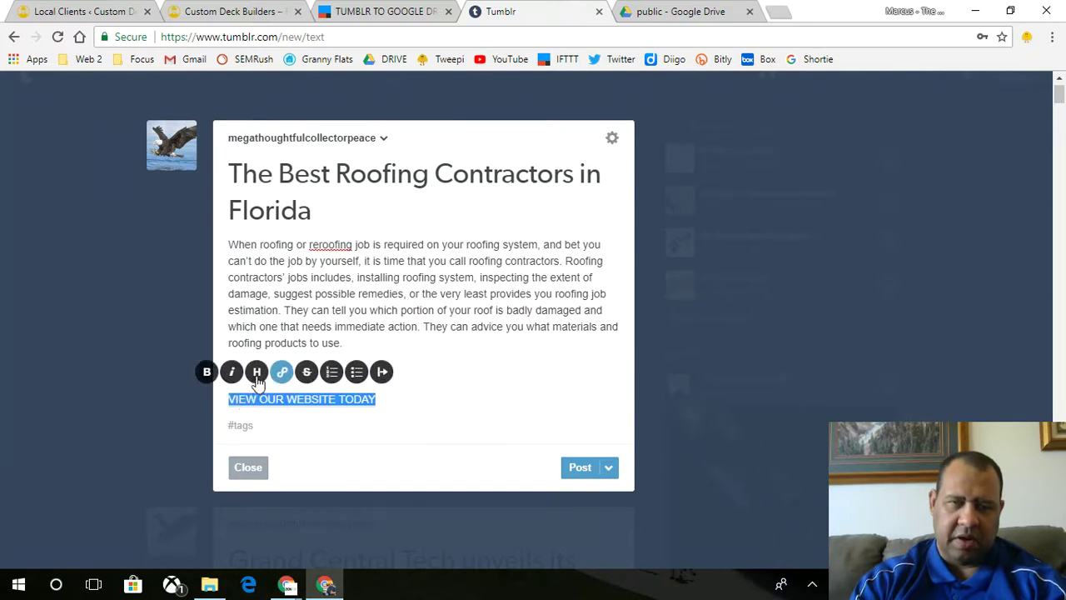
{"action": "left_click", "coordinate": [258, 376]}
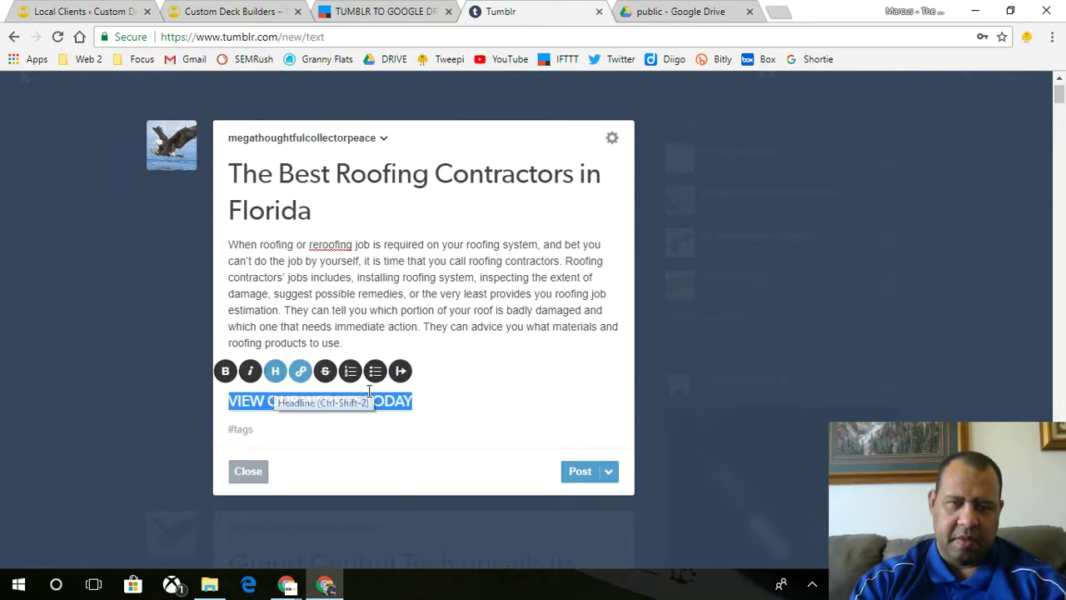
{"action": "left_click", "coordinate": [431, 399]}
Step: Tag the Tumblr post with "deck builders" and the suggested tag "Roofing Services"
{"action": "left_click", "coordinate": [391, 421]}
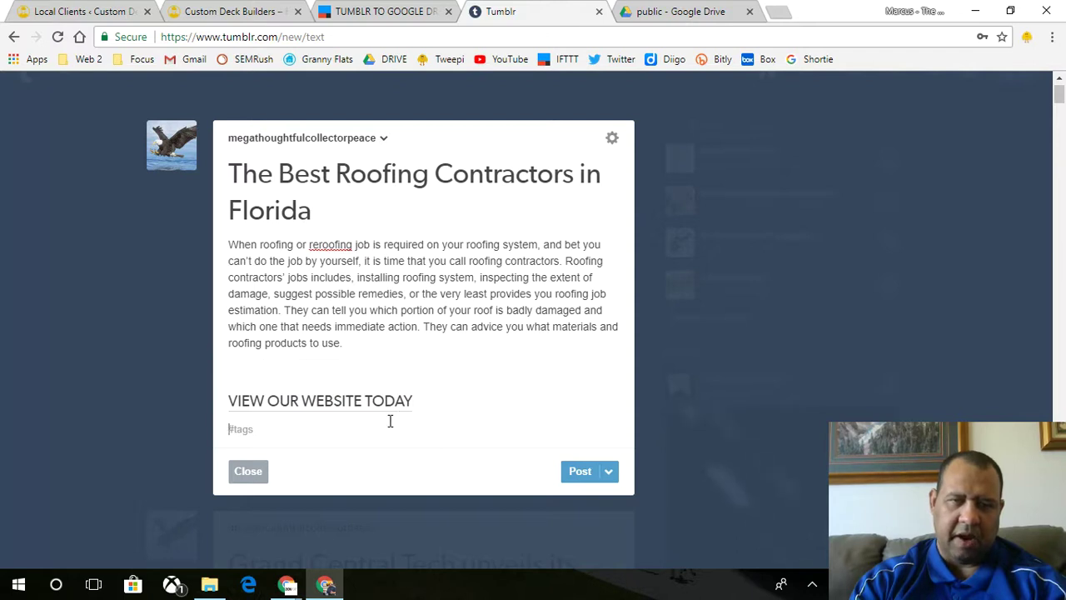
{"action": "type", "text": "deck"}
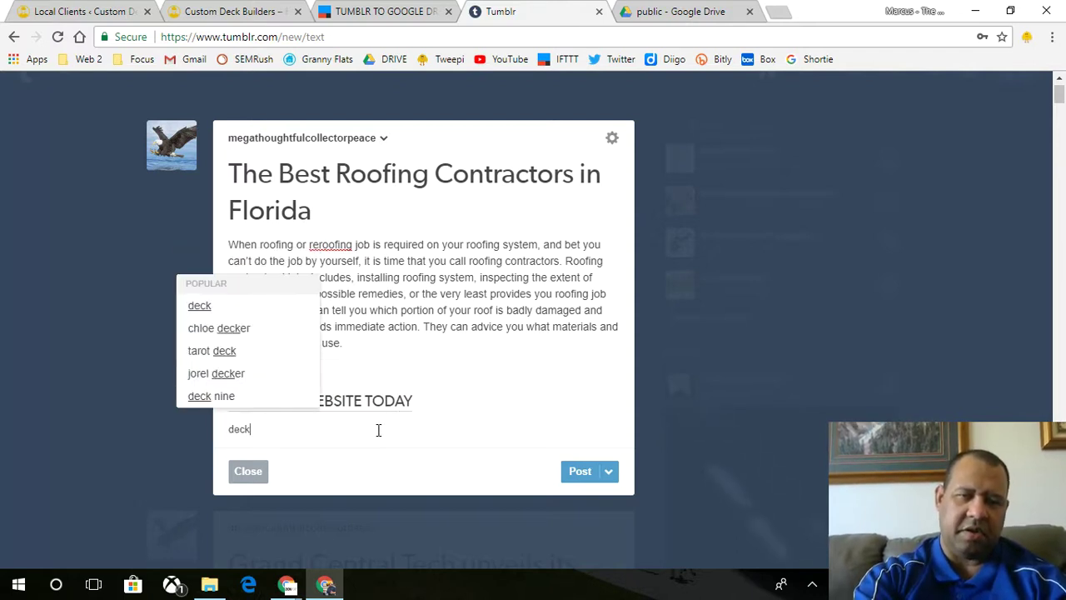
{"action": "type", "text": " builders"}
{"action": "key", "text": "Return"}
{"action": "type", "text": "roof"}
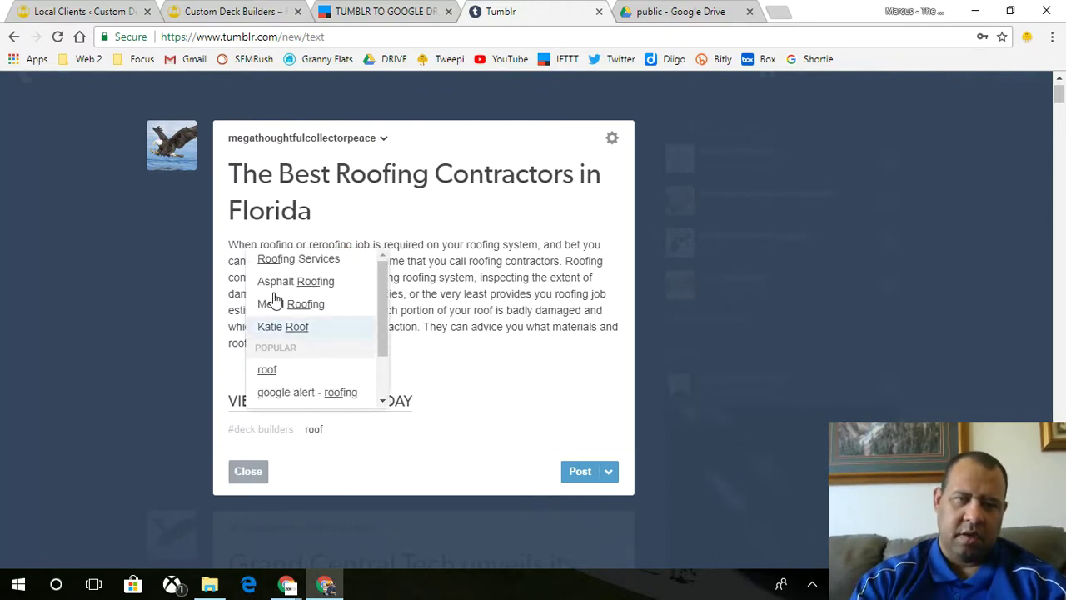
{"action": "left_click", "coordinate": [291, 268]}
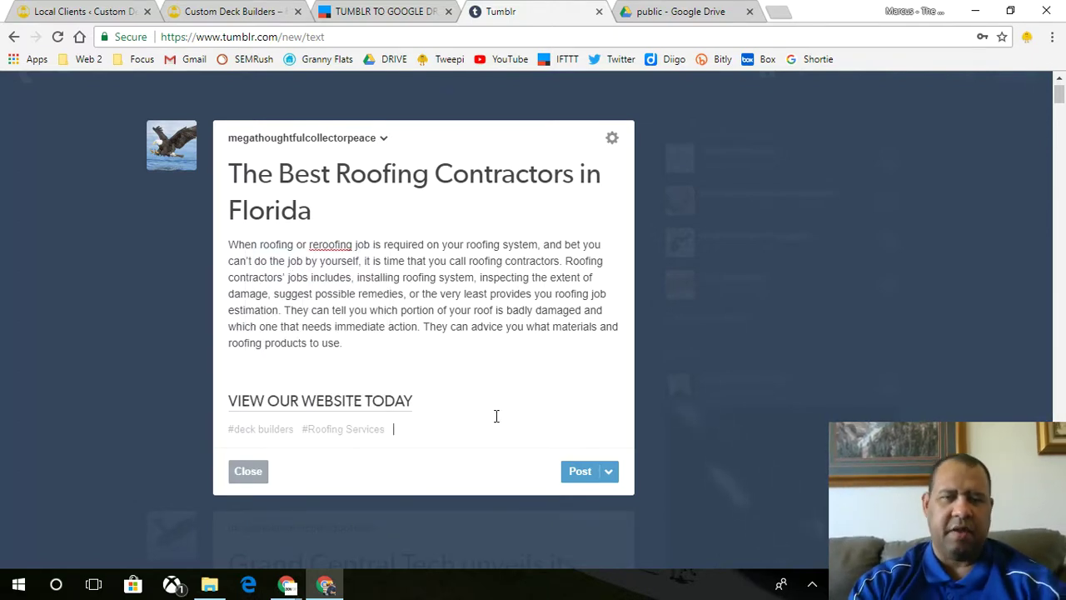
Step: Publish the roofing contractors post and look it over on the dashboard
{"action": "left_click", "coordinate": [575, 472]}
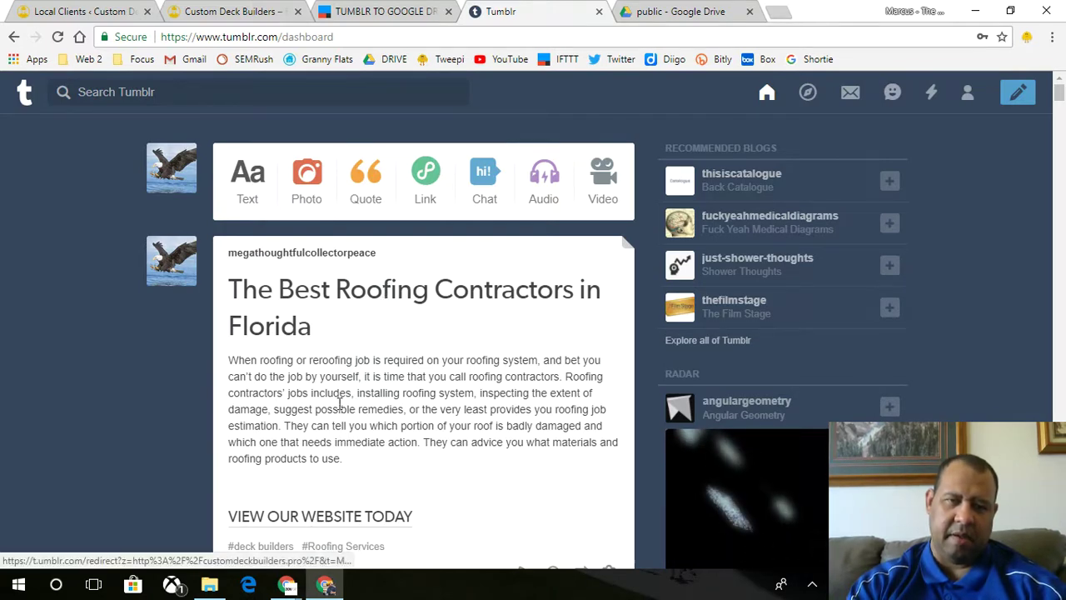
{"action": "scroll", "coordinate": [373, 379], "scroll_direction": "down", "scroll_amount": 2}
{"action": "scroll", "coordinate": [372, 379], "scroll_direction": "up", "scroll_amount": 1}
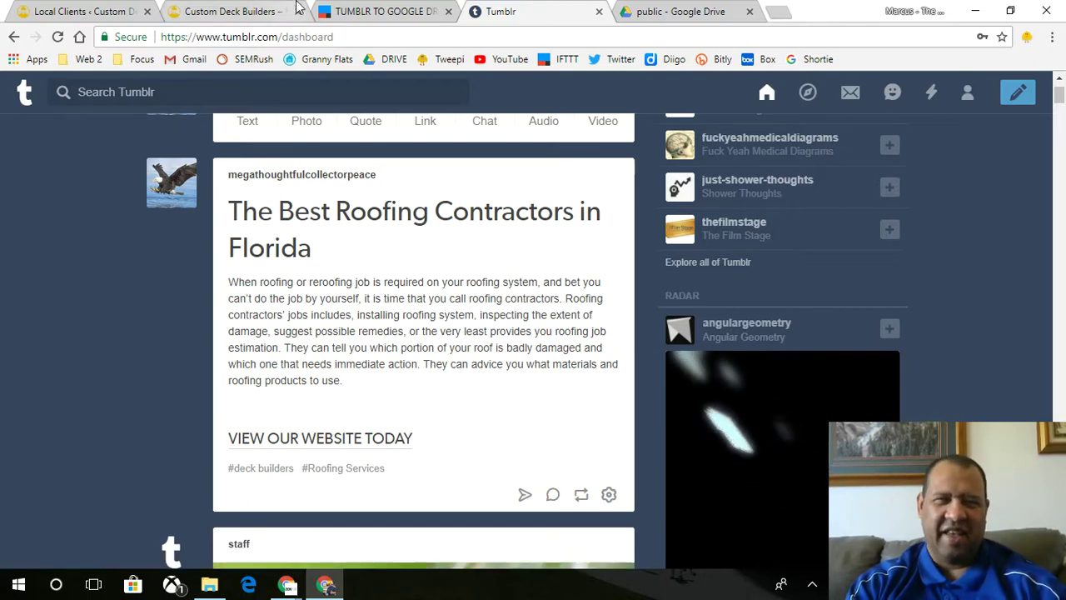
Step: Switch to IFTTT and open the account's activity log, reloading the page to get it to load
{"action": "left_click", "coordinate": [370, 9]}
{"action": "scroll", "coordinate": [769, 369], "scroll_direction": "up", "scroll_amount": 2}
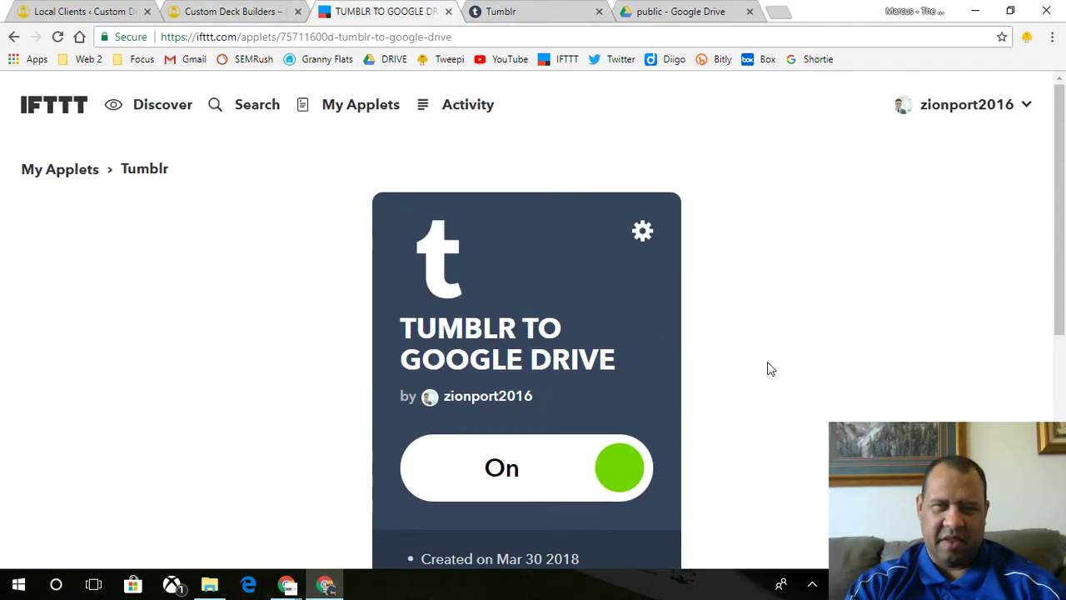
{"action": "left_click", "coordinate": [480, 107]}
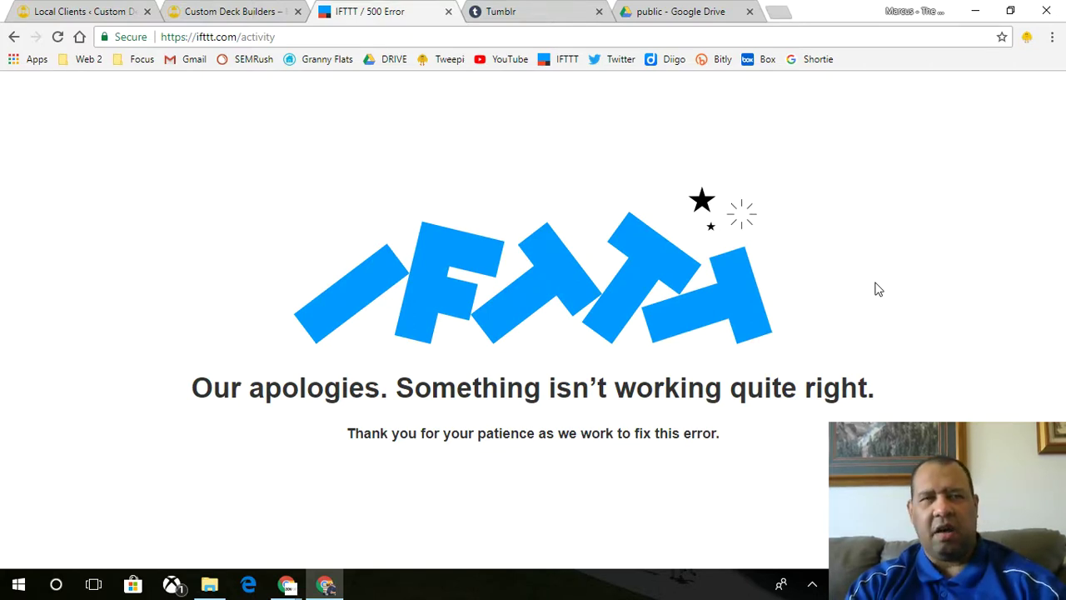
{"action": "left_click", "coordinate": [57, 36]}
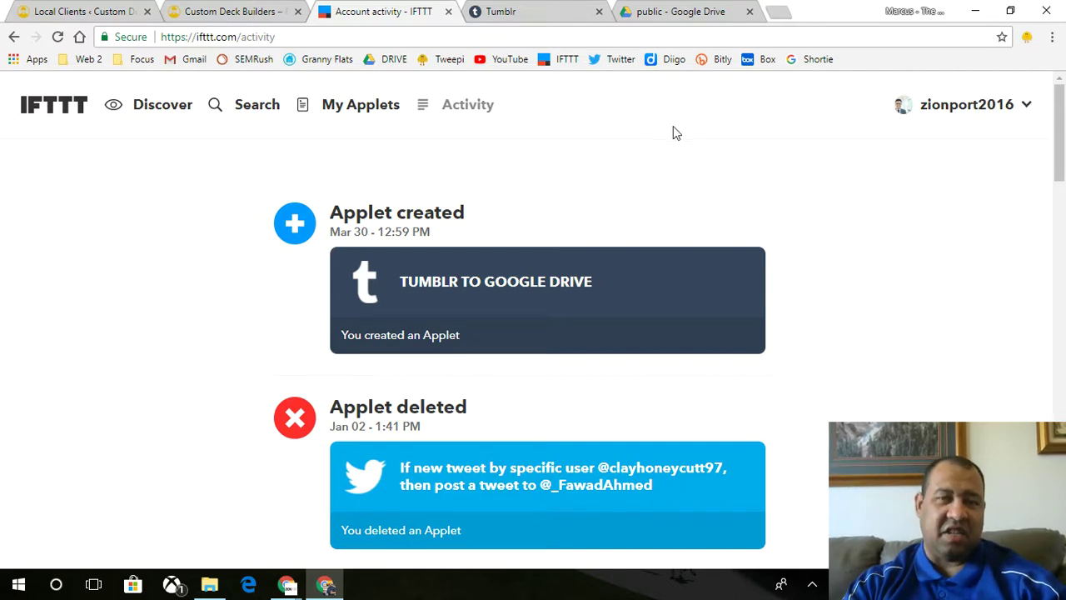
Step: Open the TUMBLR TO GOOGLE DRIVE applet, trigger an immediate check for new posts, and reload its page
{"action": "left_click", "coordinate": [350, 108]}
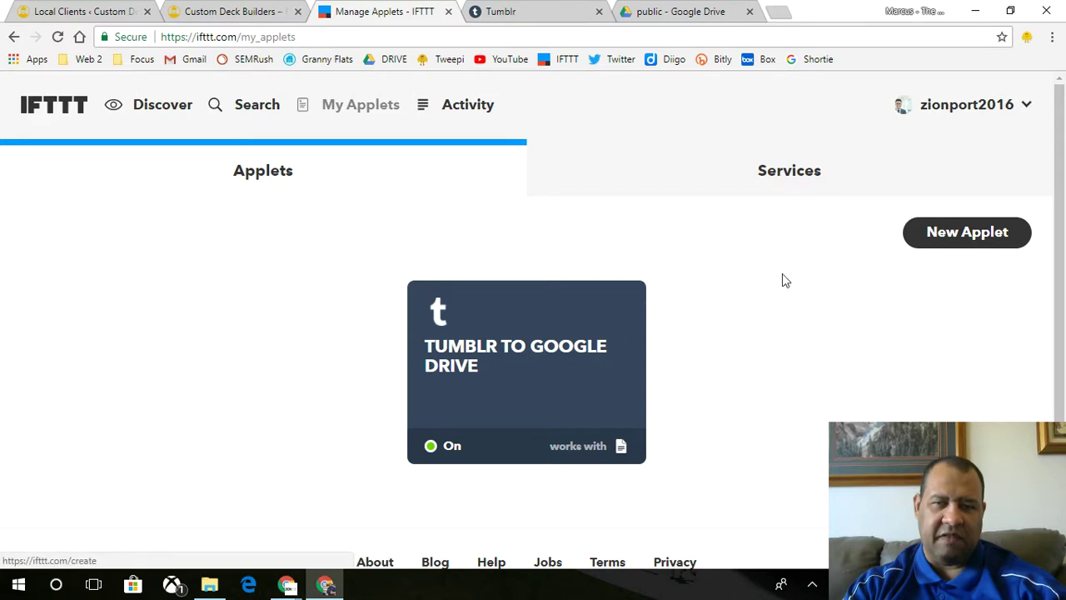
{"action": "left_click", "coordinate": [561, 364]}
{"action": "scroll", "coordinate": [846, 390], "scroll_direction": "down", "scroll_amount": 5}
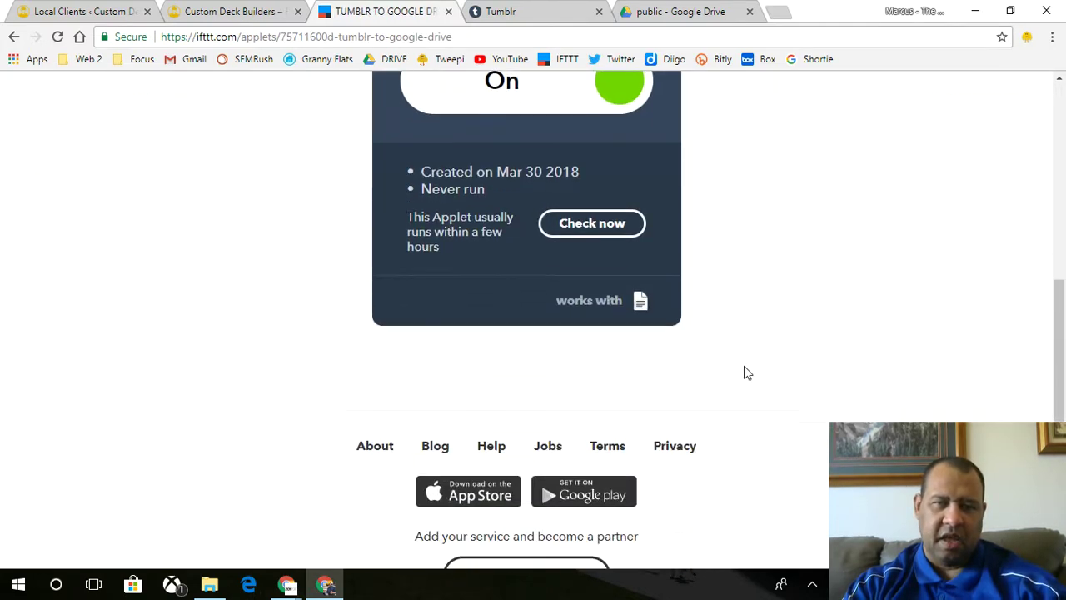
{"action": "scroll", "coordinate": [450, 183], "scroll_direction": "up", "scroll_amount": 1}
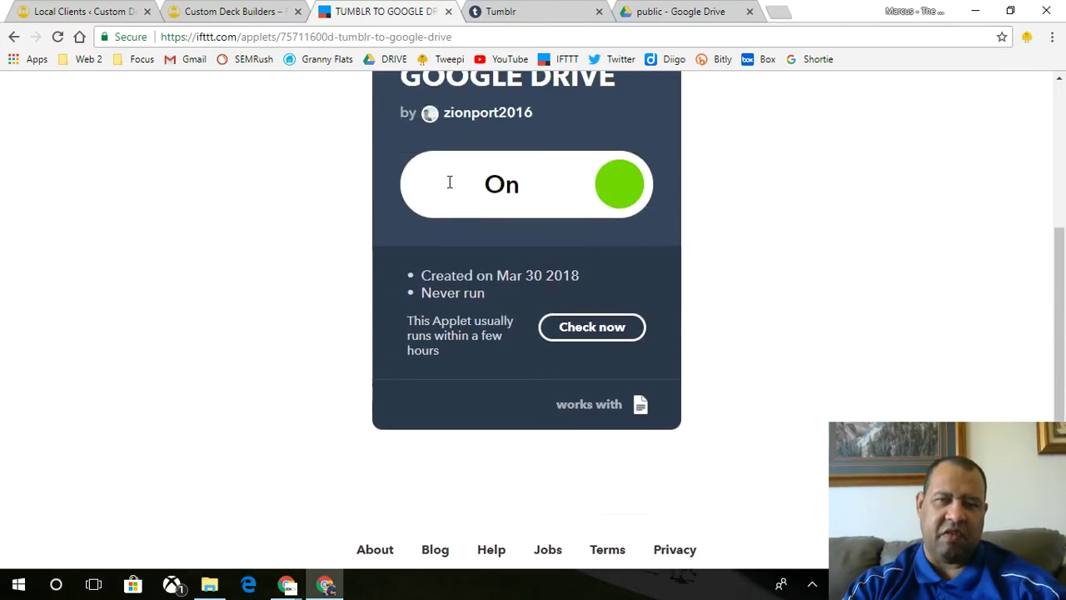
{"action": "left_click", "coordinate": [586, 345]}
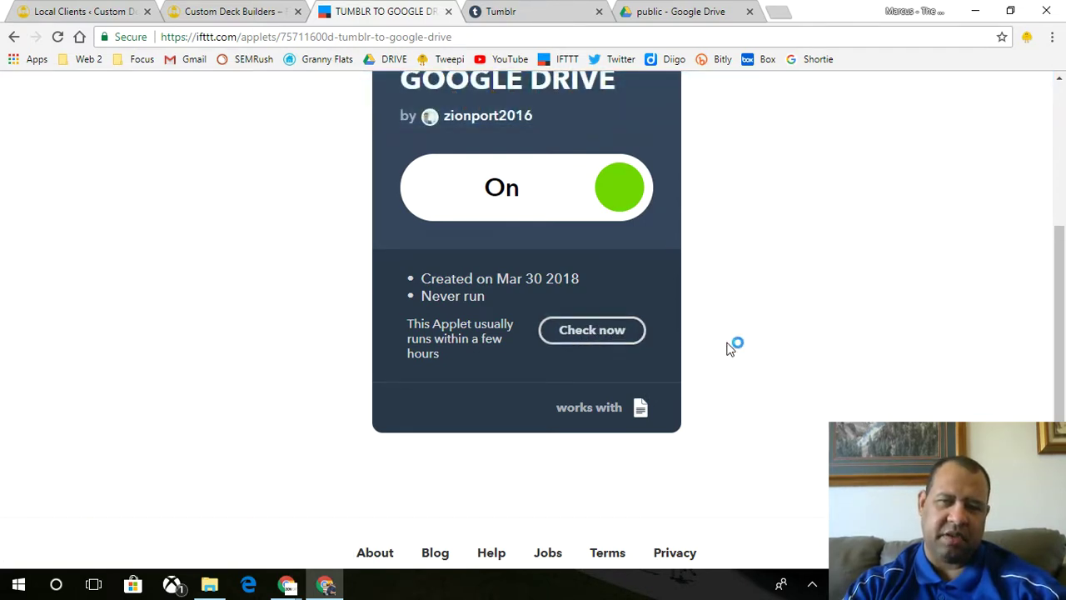
{"action": "left_click", "coordinate": [58, 37]}
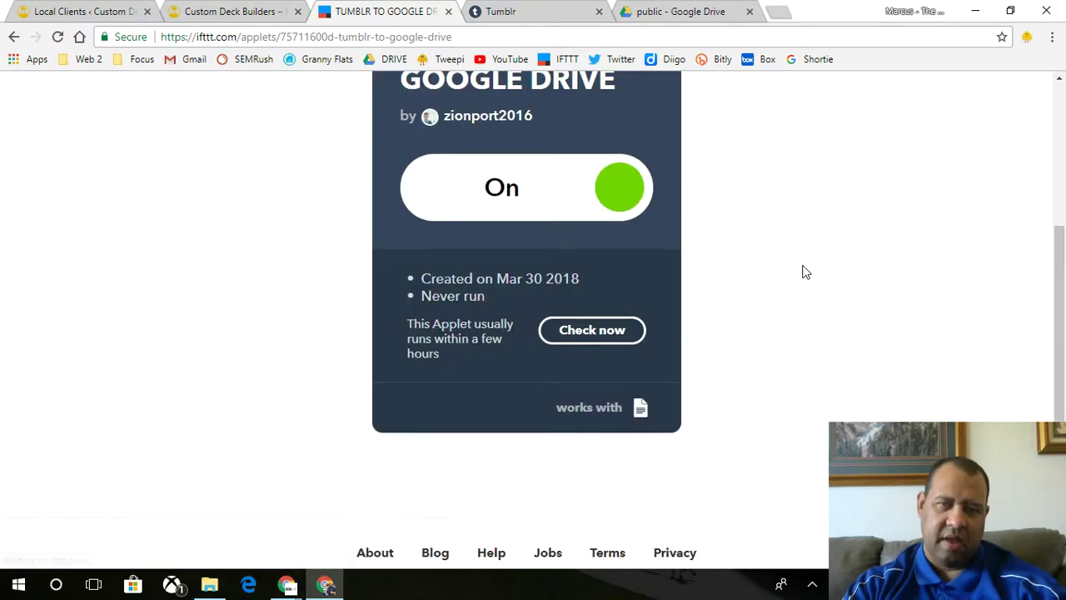
{"action": "scroll", "coordinate": [805, 272], "scroll_direction": "up", "scroll_amount": 1}
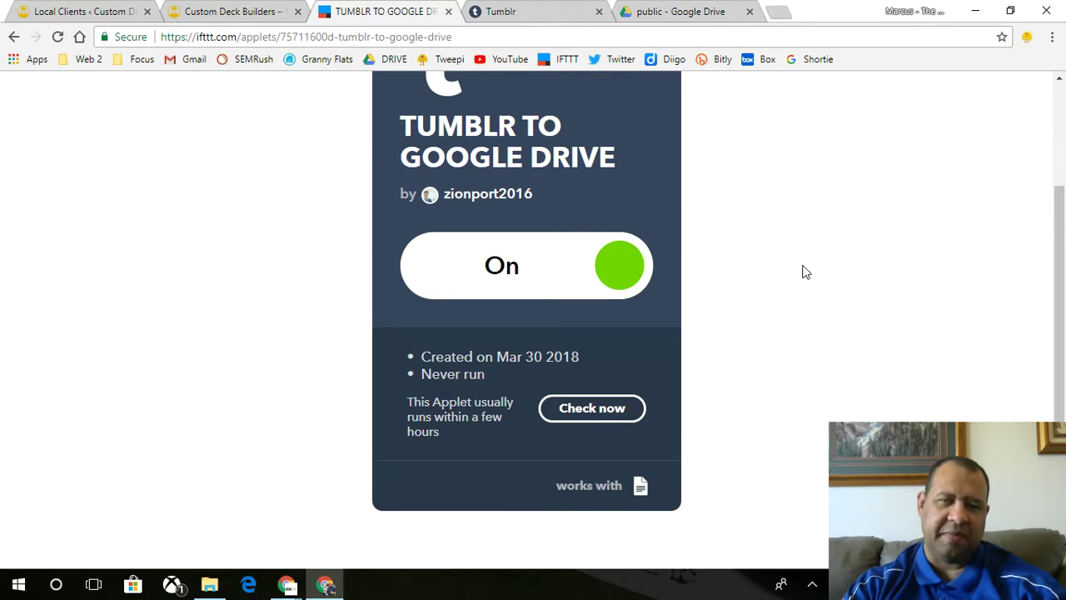
Step: Reopen the IFTTT activity log to look for a run of the applet
{"action": "scroll", "coordinate": [799, 270], "scroll_direction": "up", "scroll_amount": 3}
{"action": "left_click", "coordinate": [491, 108]}
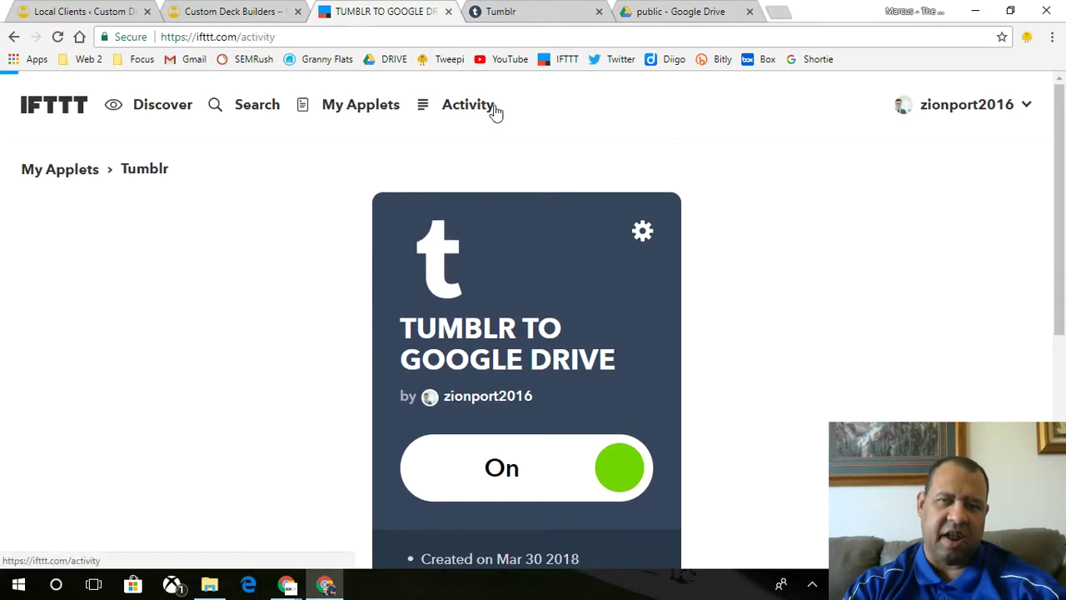
{"action": "left_click", "coordinate": [687, 286]}
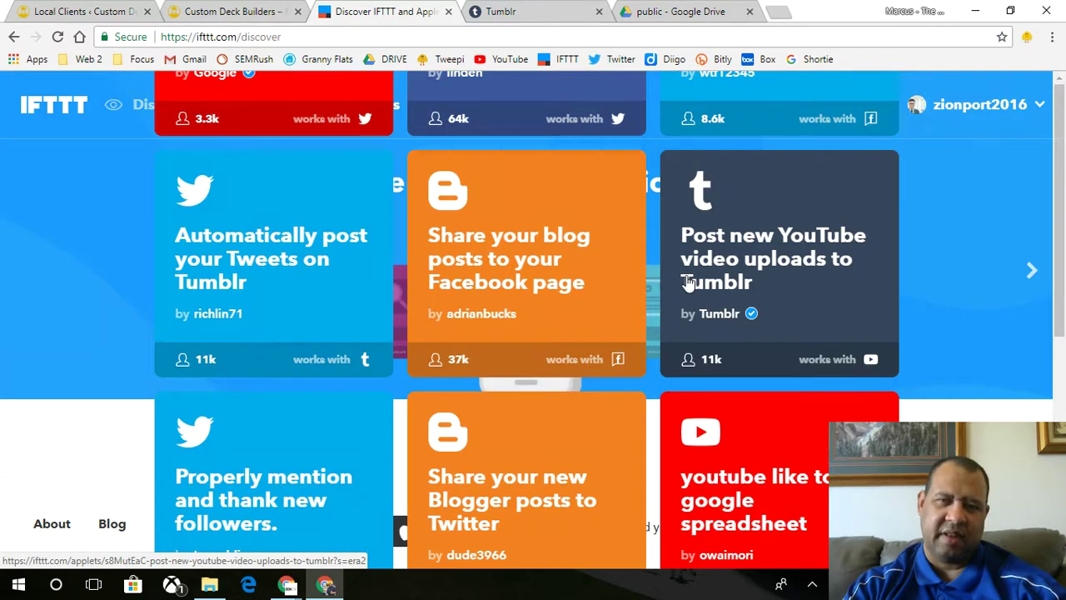
{"action": "left_click", "coordinate": [57, 36]}
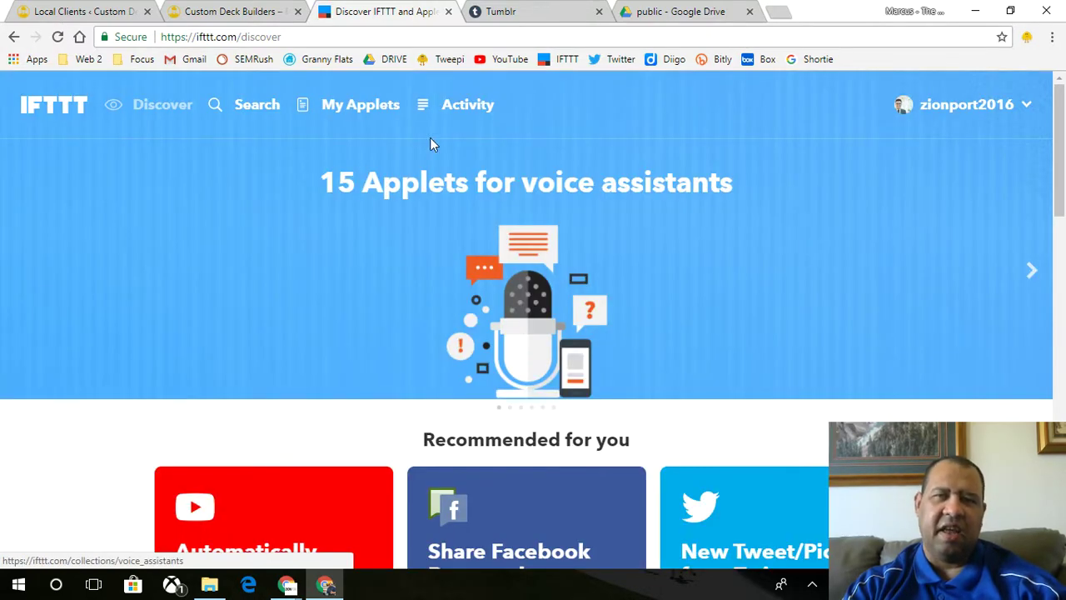
{"action": "left_click", "coordinate": [486, 115]}
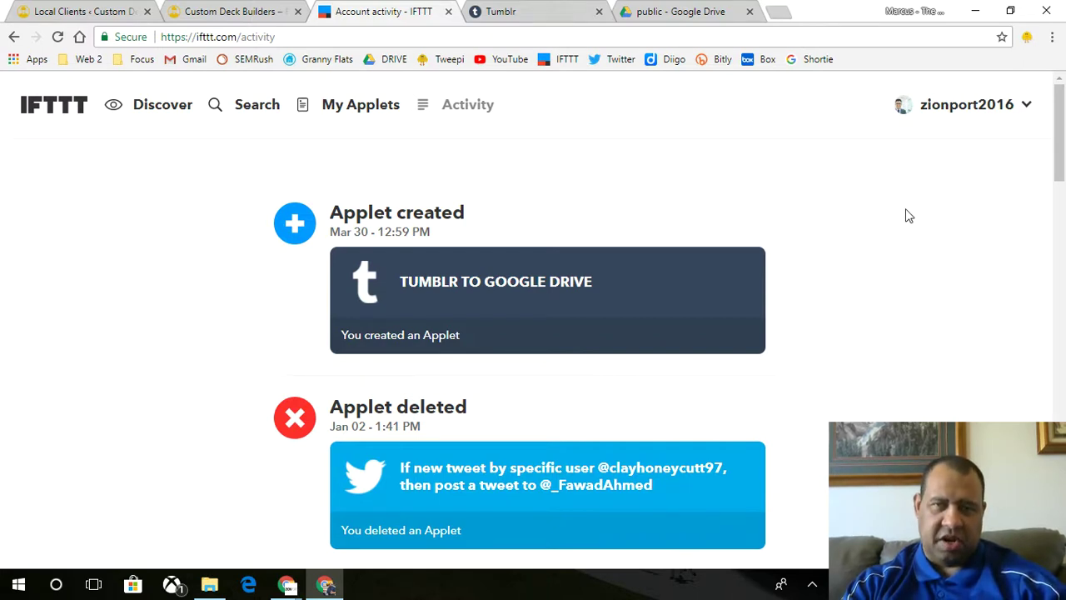
Step: Check Google Drive's public folder for the new document, glance back at the Tumblr post, and refresh the folder
{"action": "left_click", "coordinate": [651, 10]}
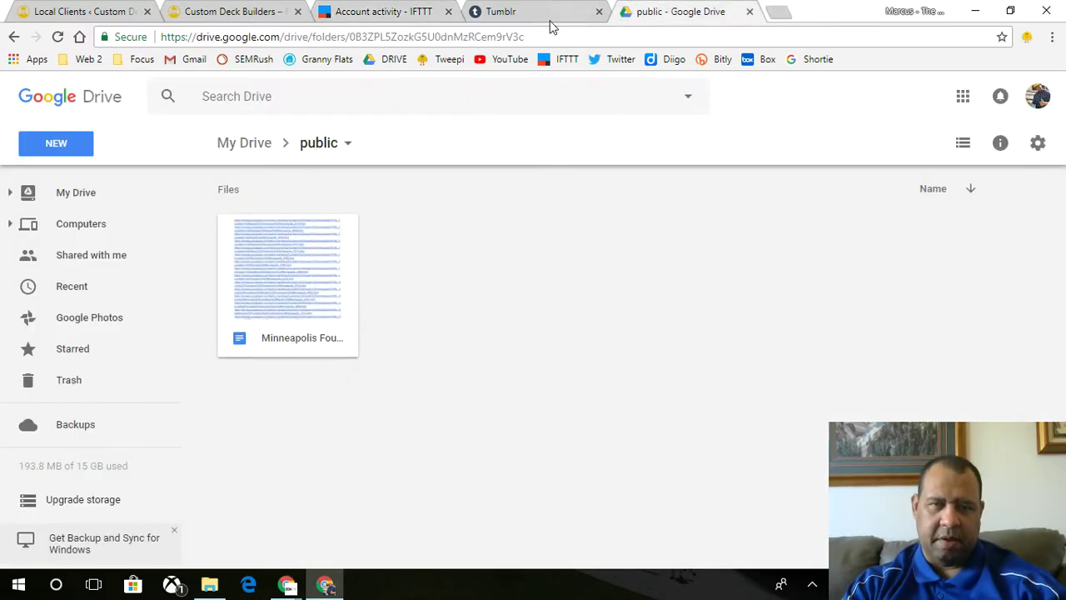
{"action": "left_click", "coordinate": [518, 14]}
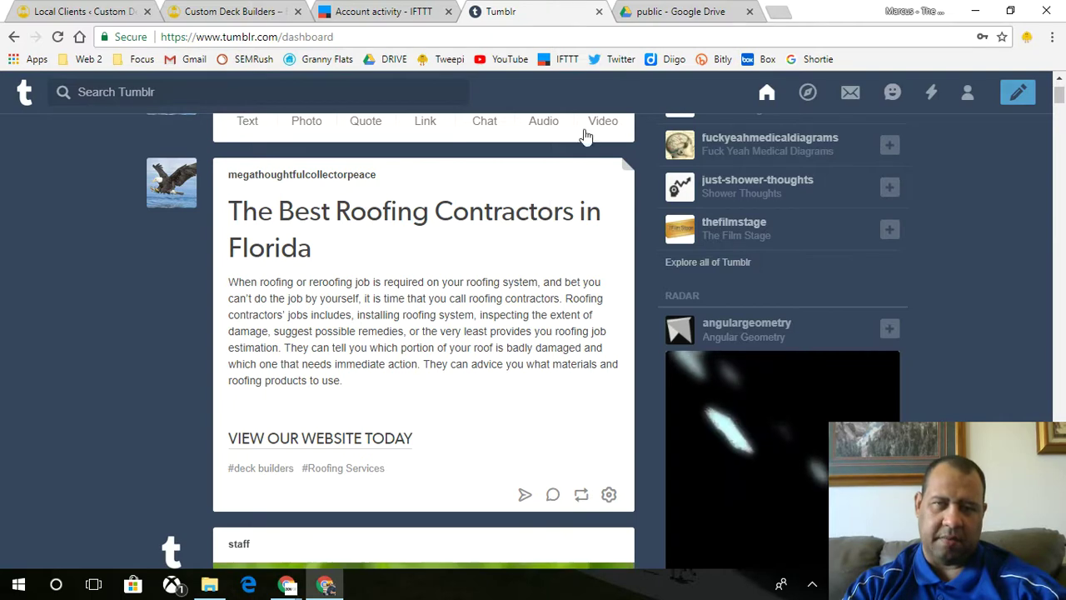
{"action": "left_click", "coordinate": [664, 14]}
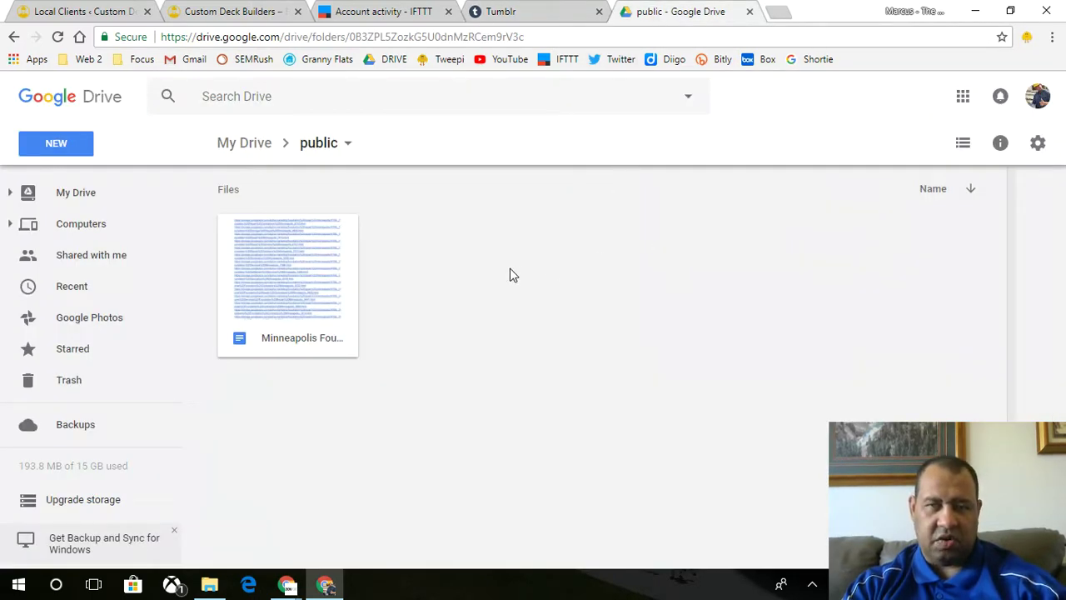
{"action": "left_click", "coordinate": [57, 37]}
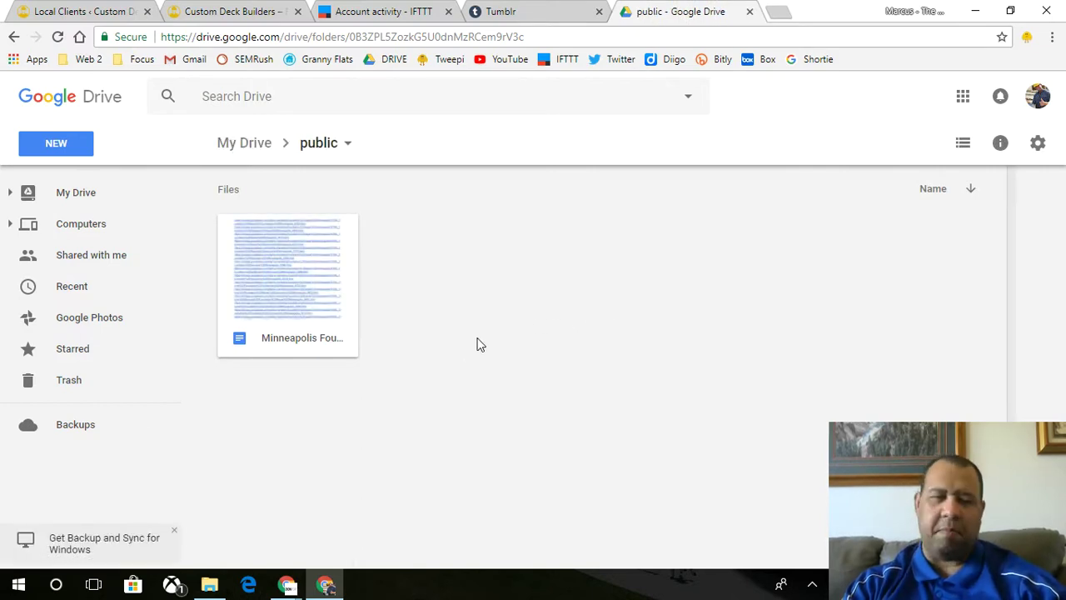
{"action": "mouse_move", "coordinate": [288, 583]}
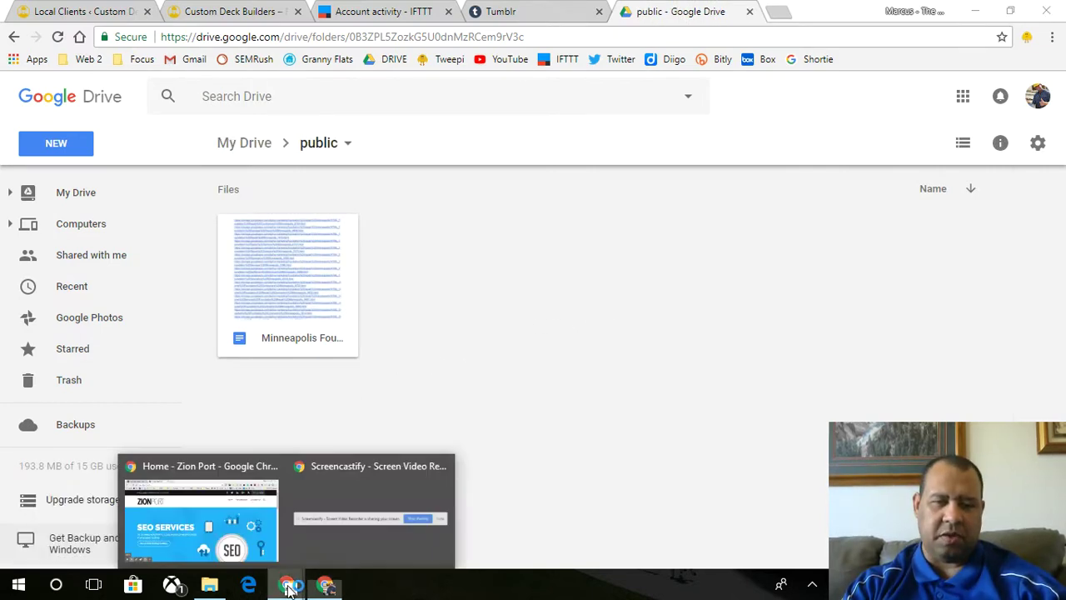
{"action": "left_click", "coordinate": [235, 548]}
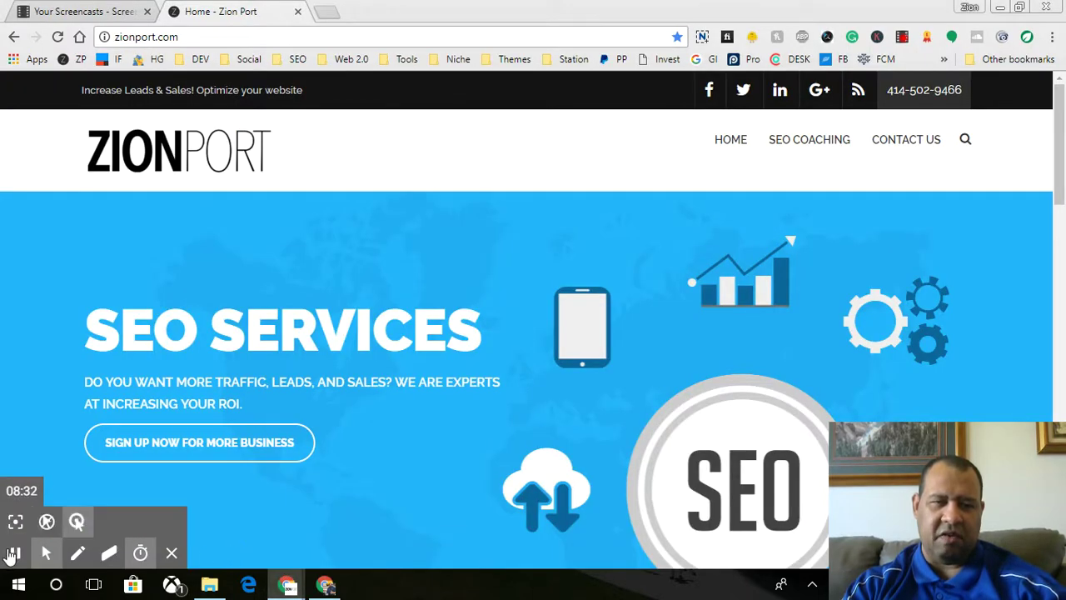
{"action": "left_click", "coordinate": [15, 554]}
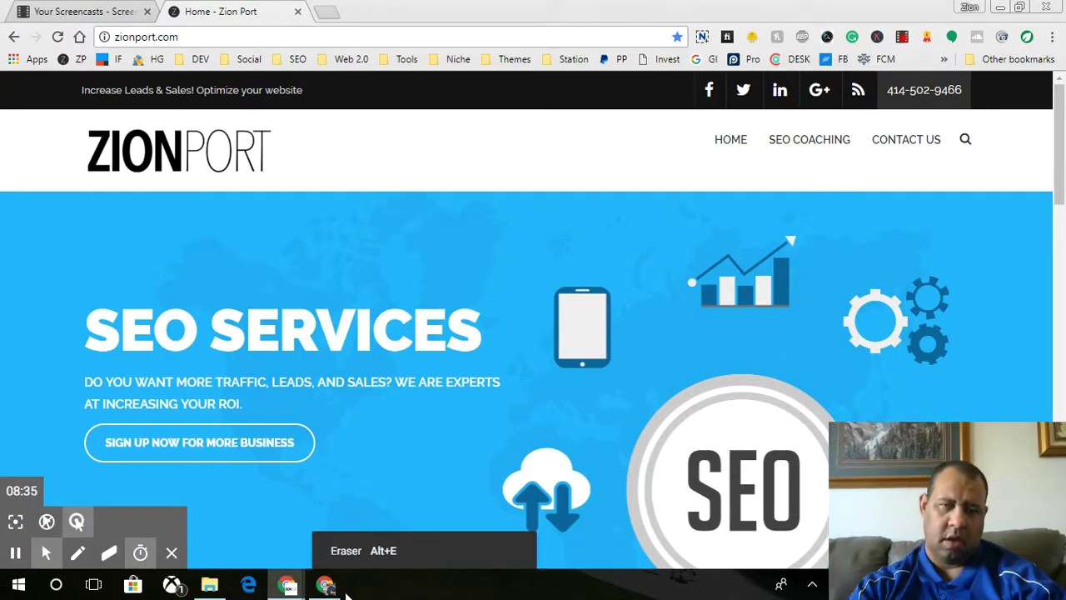
{"action": "left_click", "coordinate": [325, 584]}
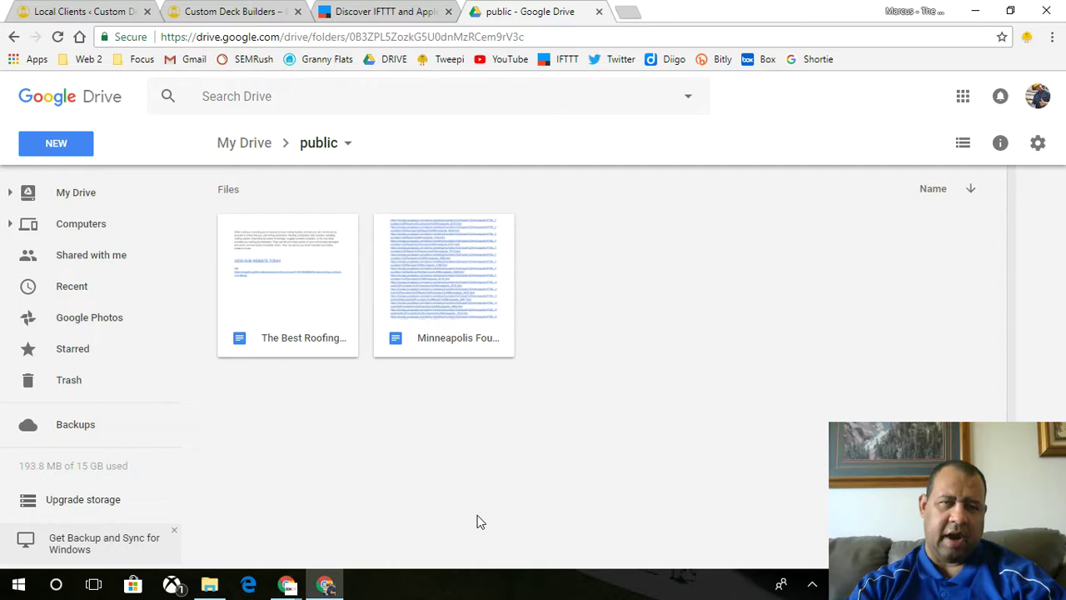
Step: Open the document "The Best Roofing Contractors in Florida" from the public folder and examine its text and links
{"action": "double_click", "coordinate": [302, 314]}
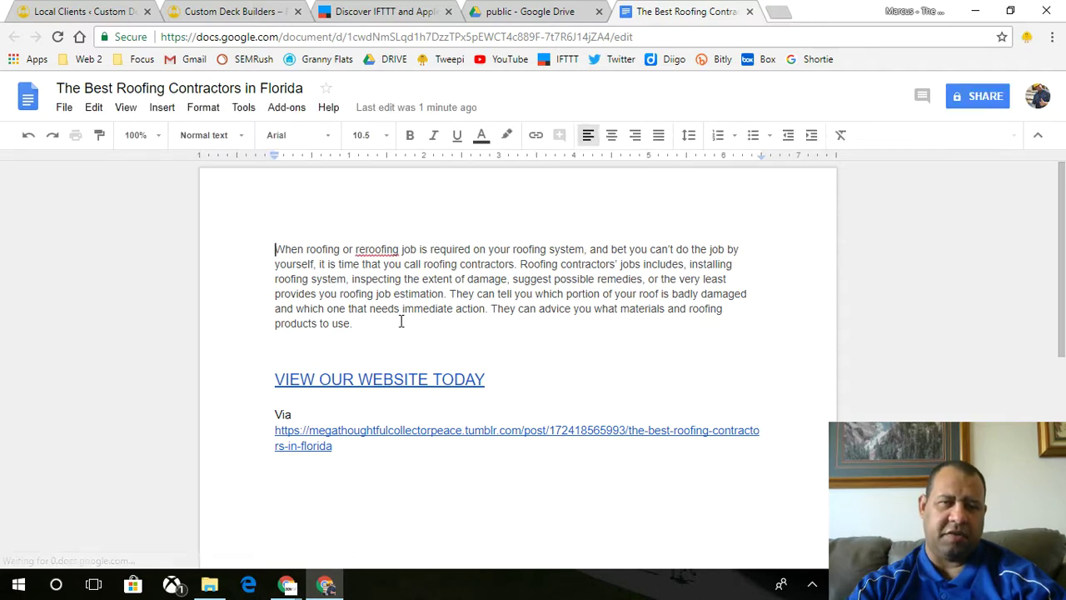
{"action": "left_click", "coordinate": [400, 321]}
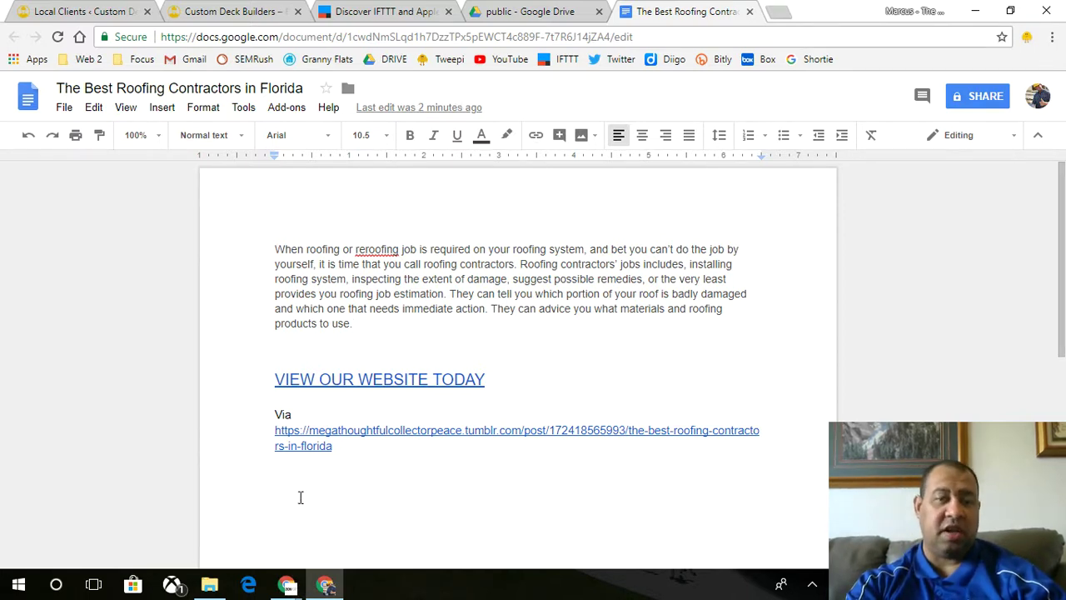
{"action": "mouse_move", "coordinate": [288, 583]}
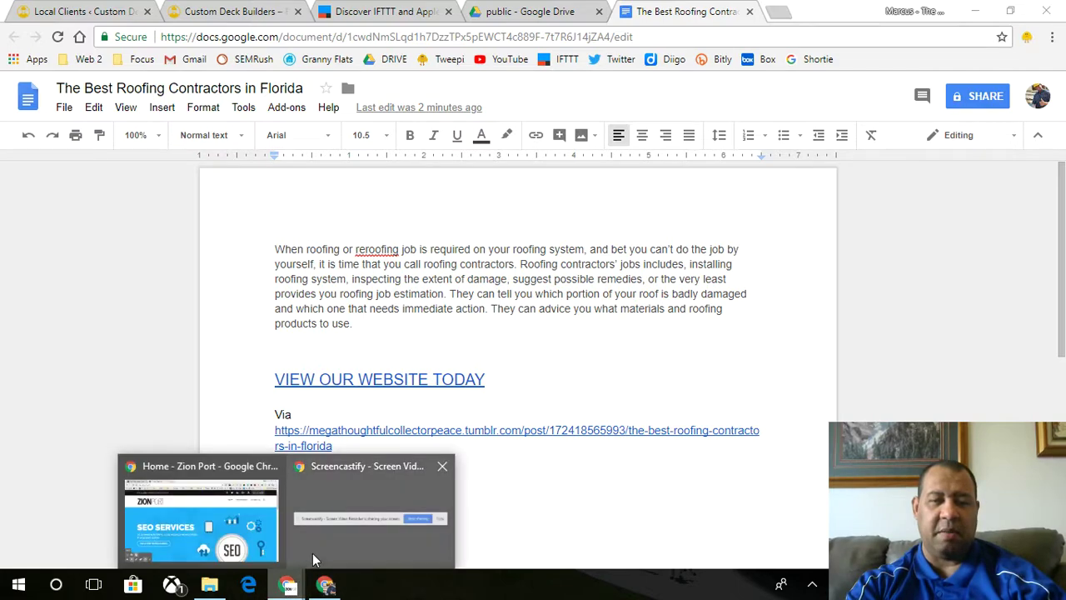